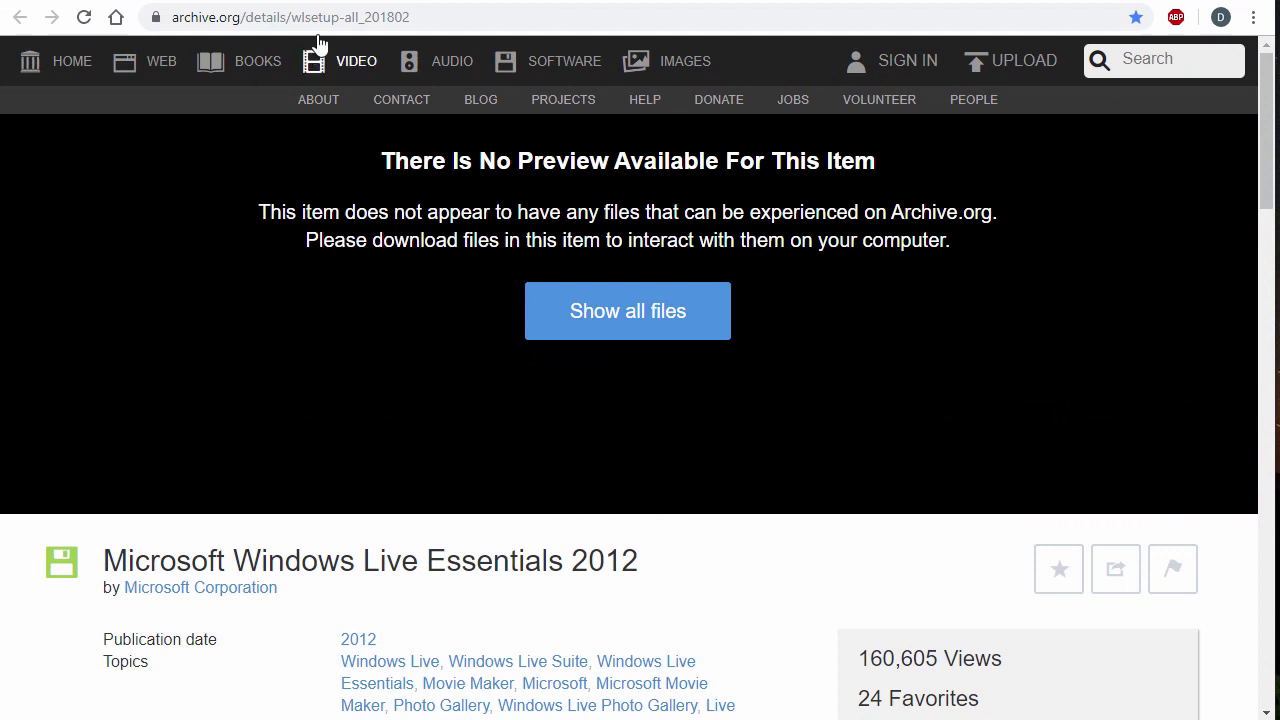
# Examine the archive.org page for Microsoft Windows Live Essentials 2012, including its address, description, included programs and download options.
pyautogui.click(335, 17)
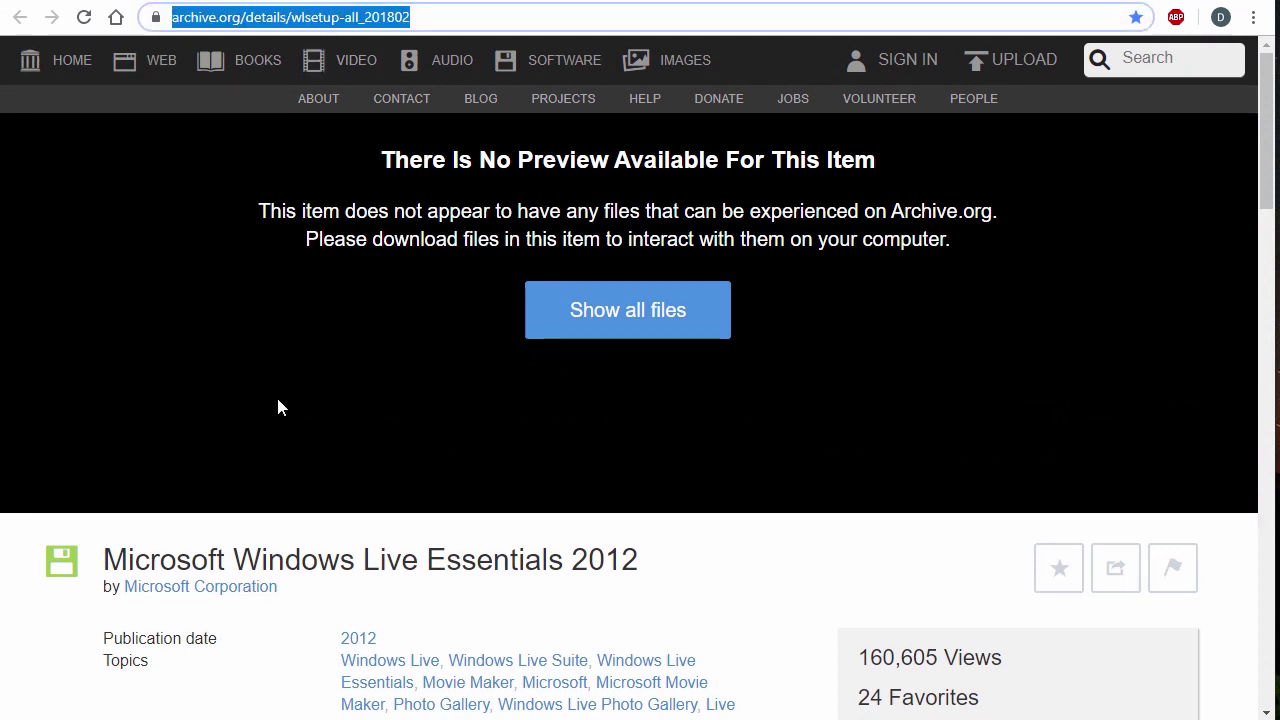
pyautogui.scroll(-2, 277, 406)
pyautogui.scroll(-2, 288, 315)
pyautogui.scroll(-2, 288, 315)
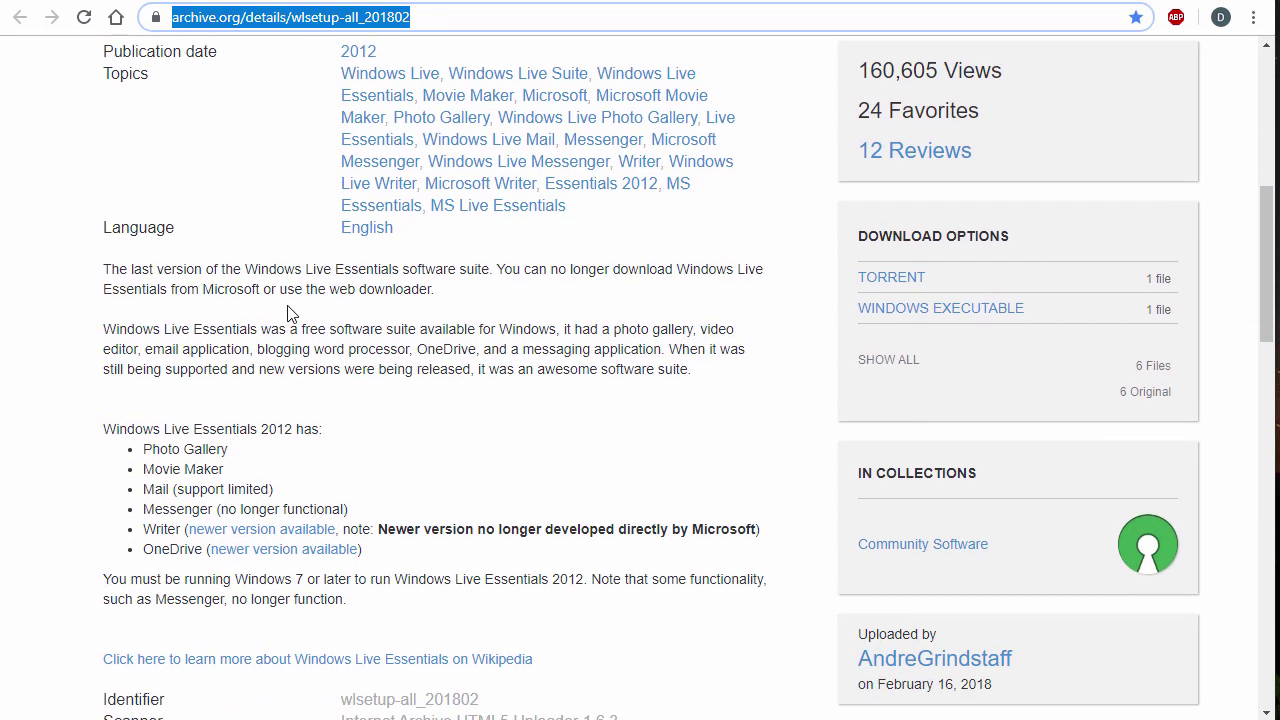
pyautogui.scroll(-4, 432, 357)
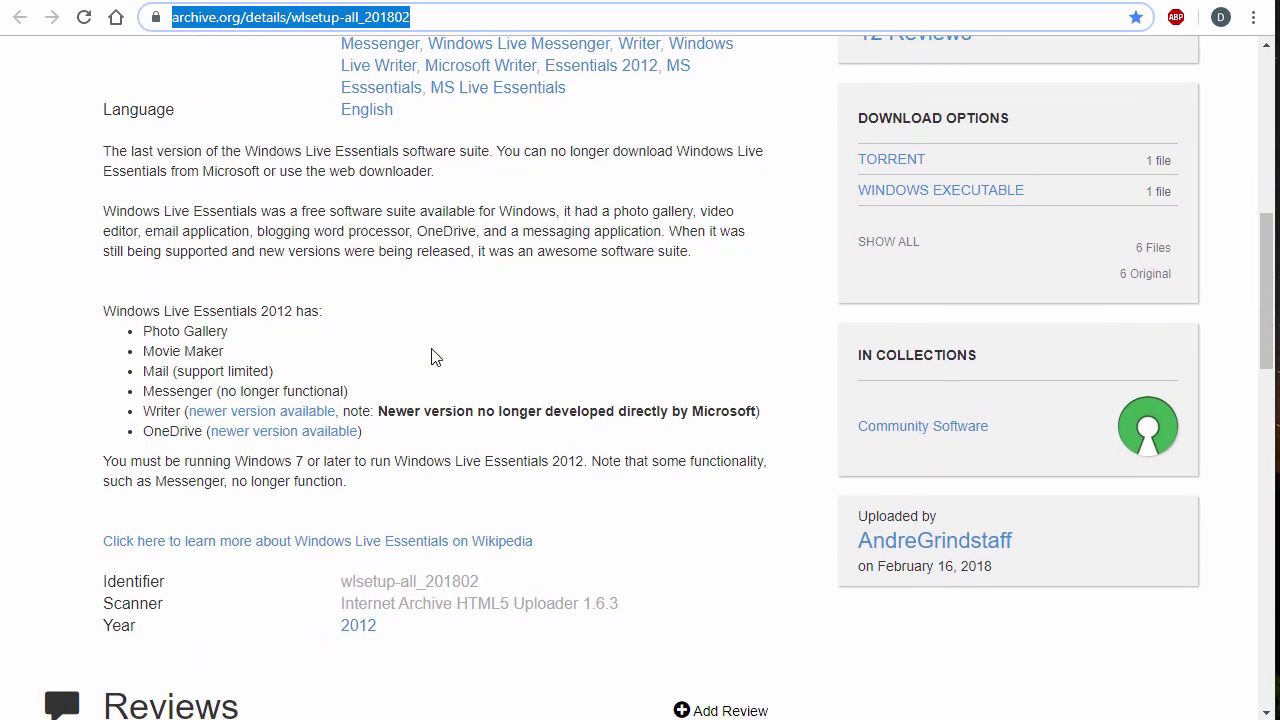
pyautogui.scroll(8, 431, 355)
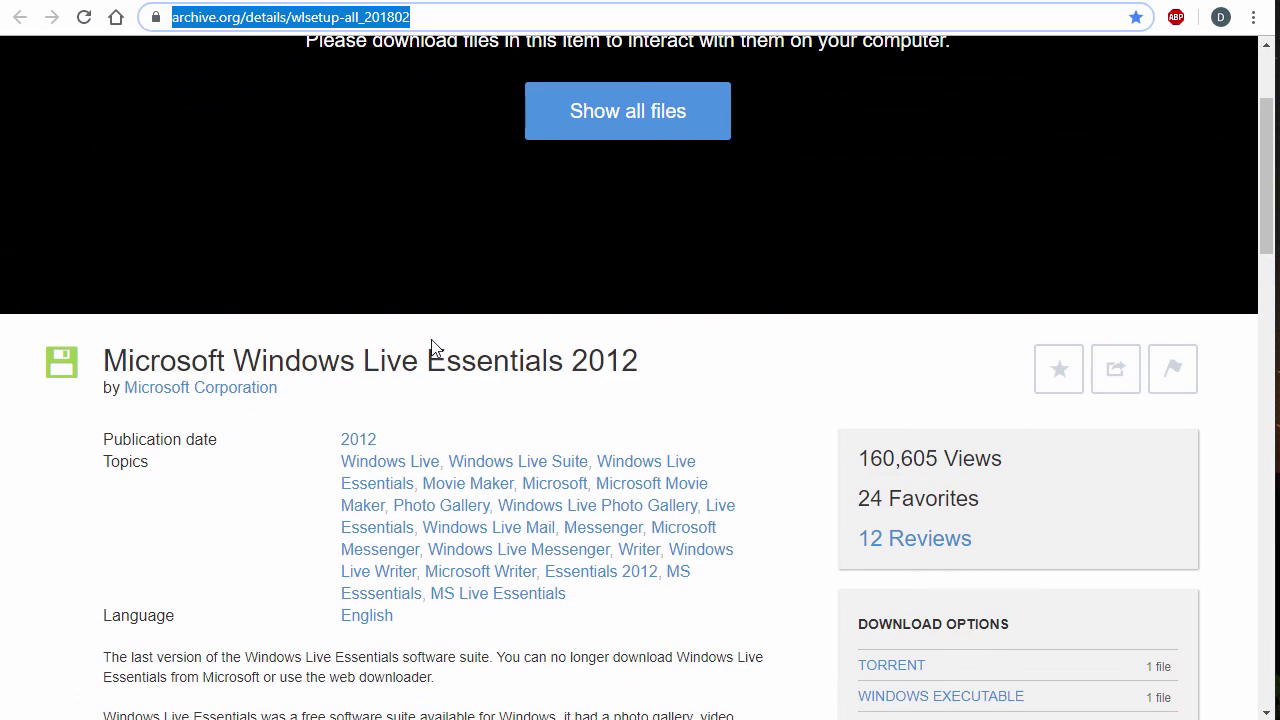
pyautogui.scroll(1, 431, 357)
pyautogui.scroll(-2, 430, 346)
pyautogui.scroll(-2, 361, 365)
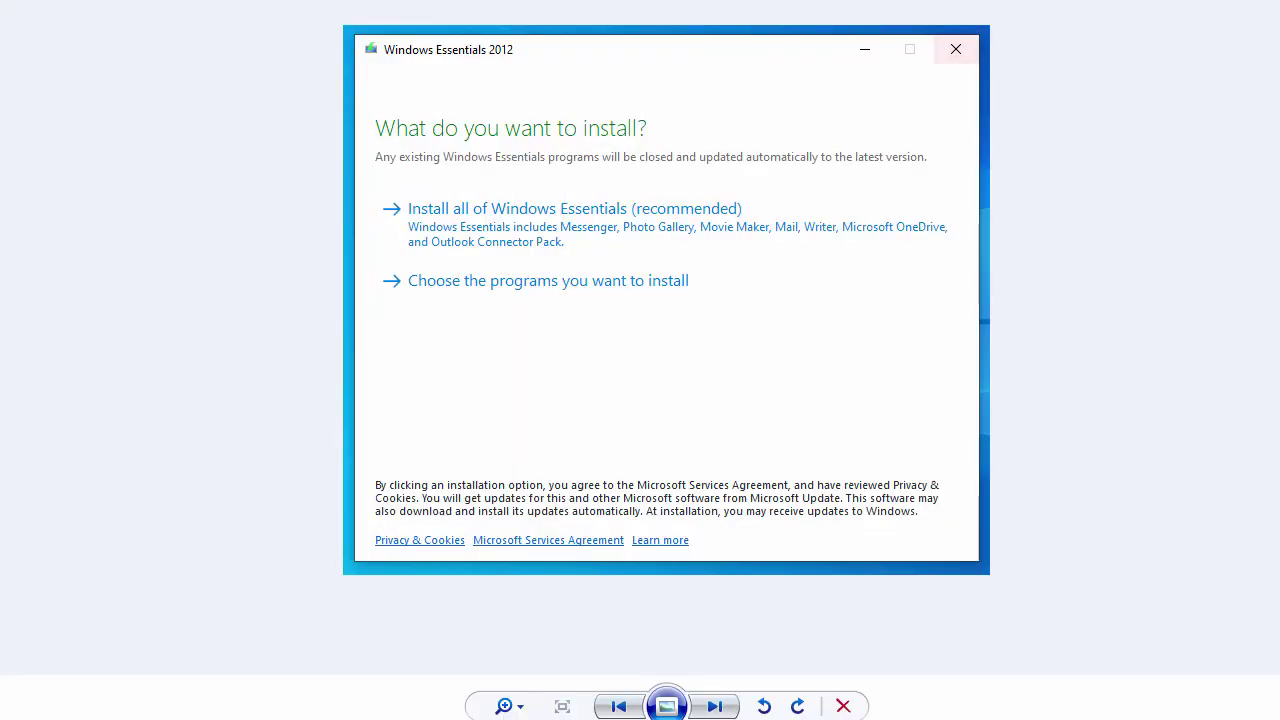
# View the three Windows Essentials 2012 installer screenshots in sequence and close the image viewer.
pyautogui.moveTo(660, 10); pyautogui.dragTo(697, 47)
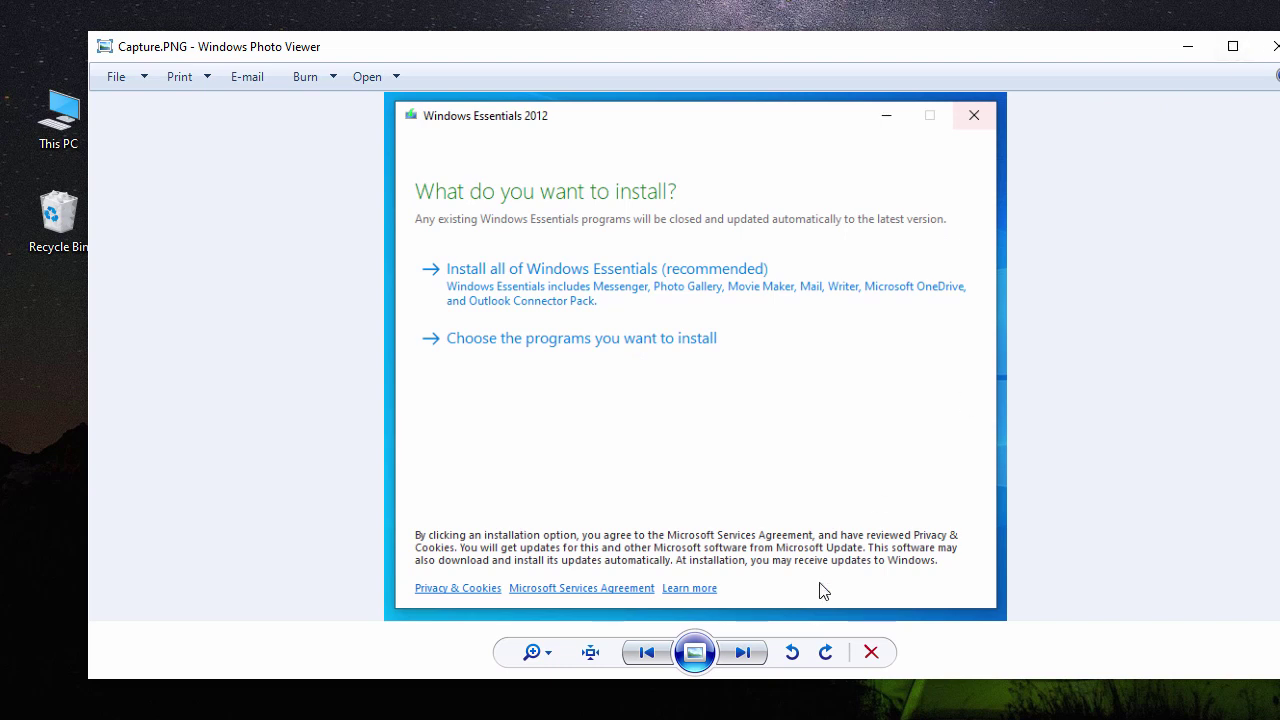
pyautogui.click(742, 652)
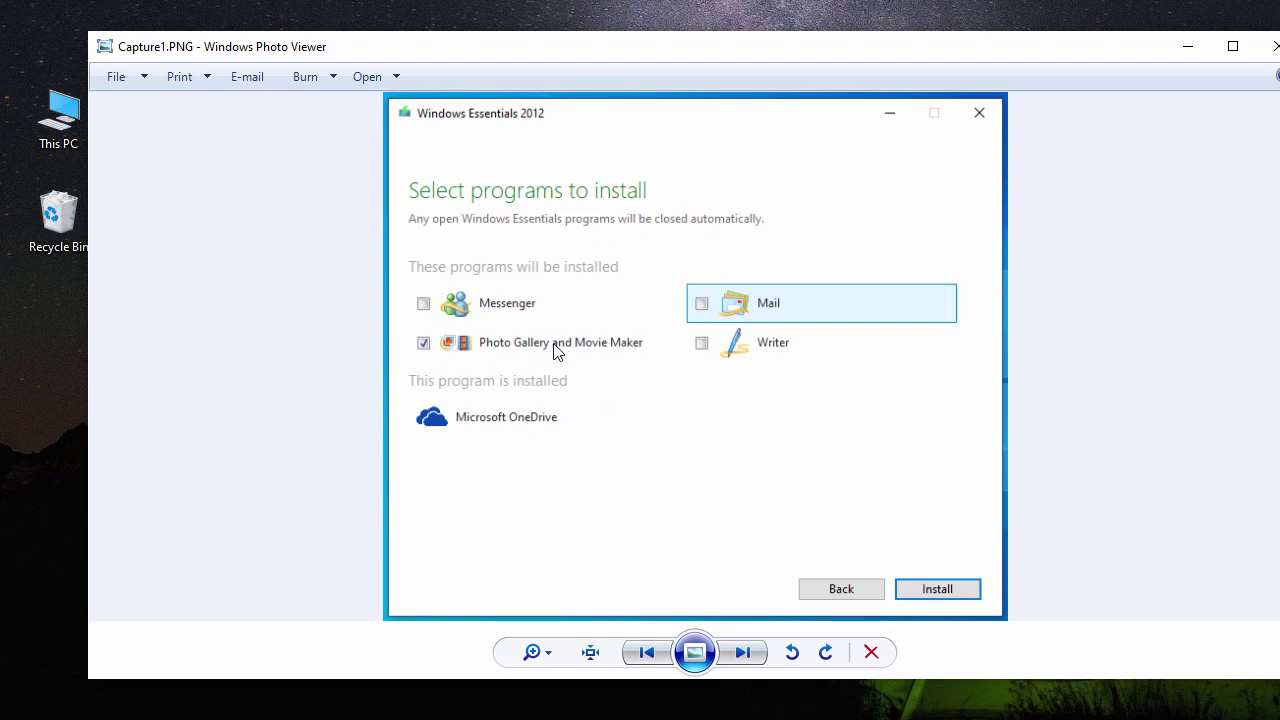
pyautogui.click(748, 655)
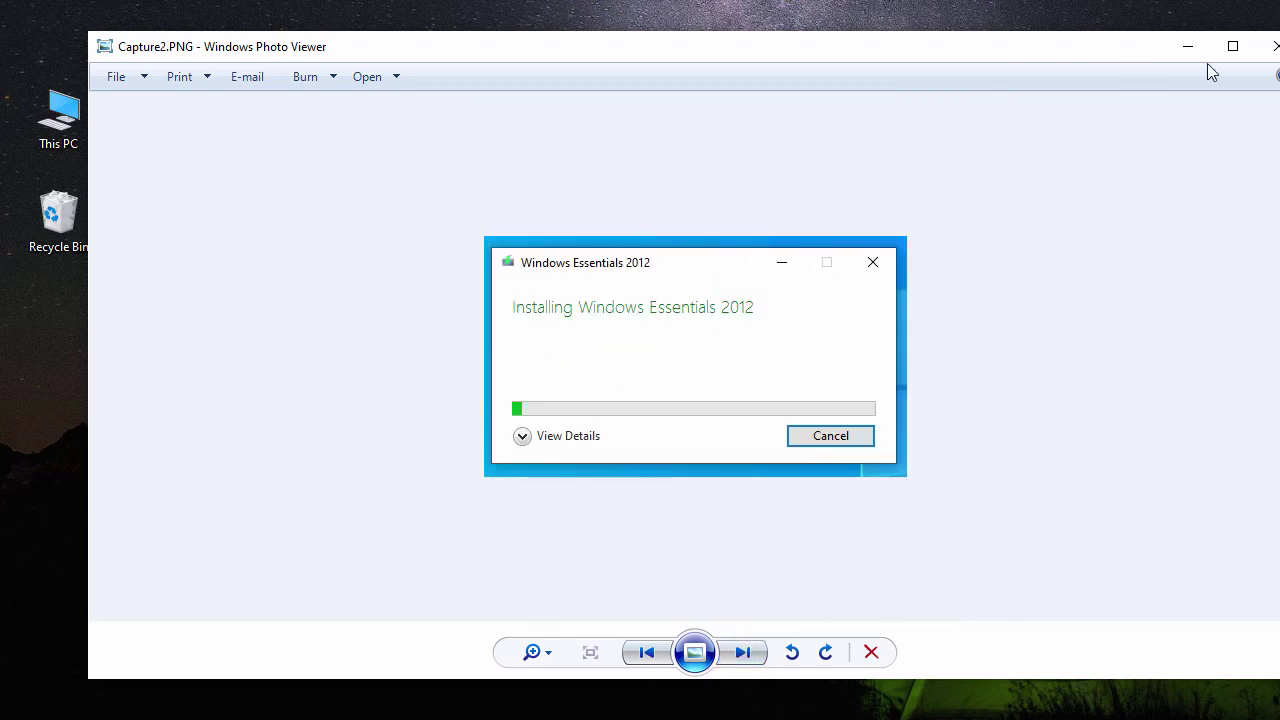
pyautogui.click(1270, 46)
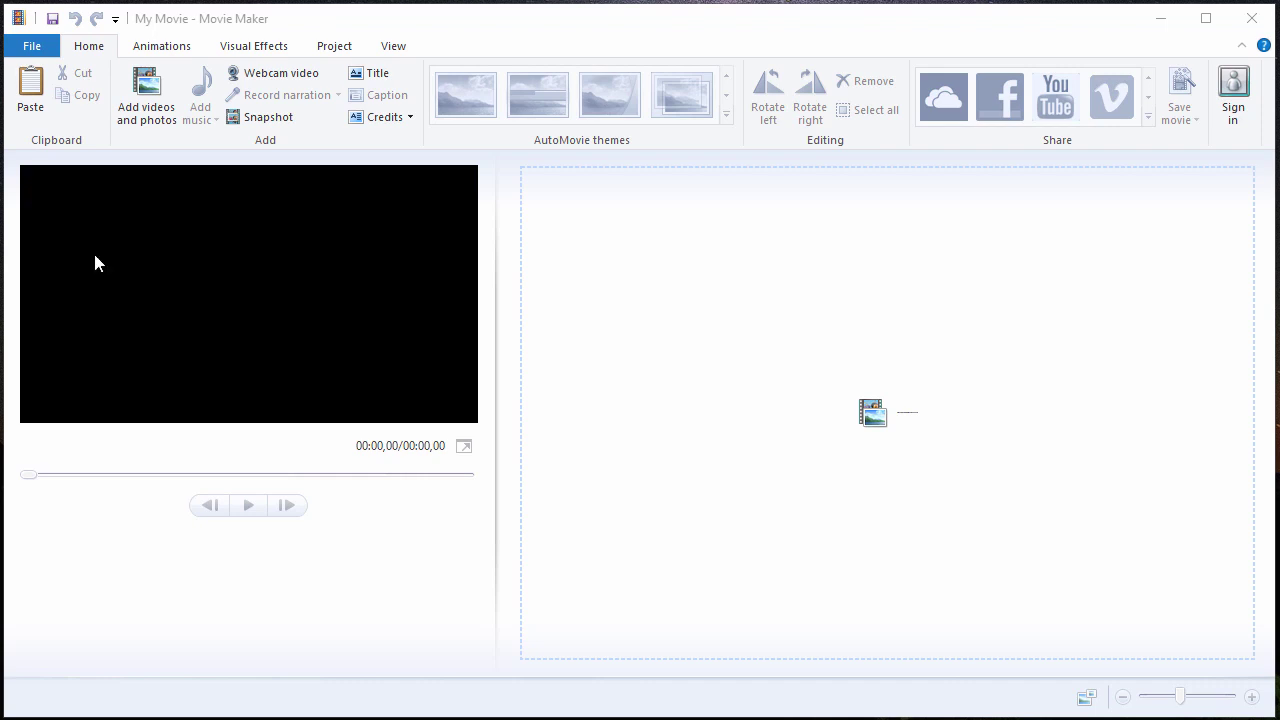
# Import the tutorial.mp4 video into the empty movie project.
pyautogui.moveTo(95, 257); pyautogui.dragTo(748, 457)
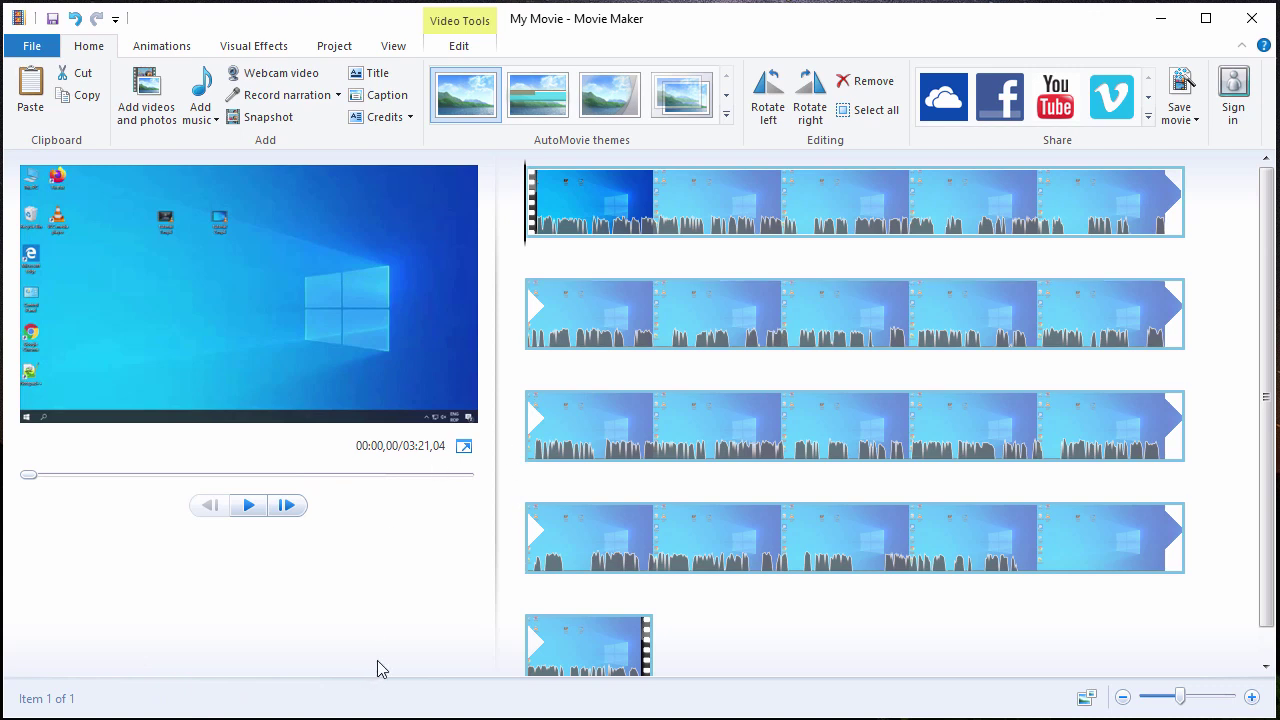
pyautogui.click(33, 45)
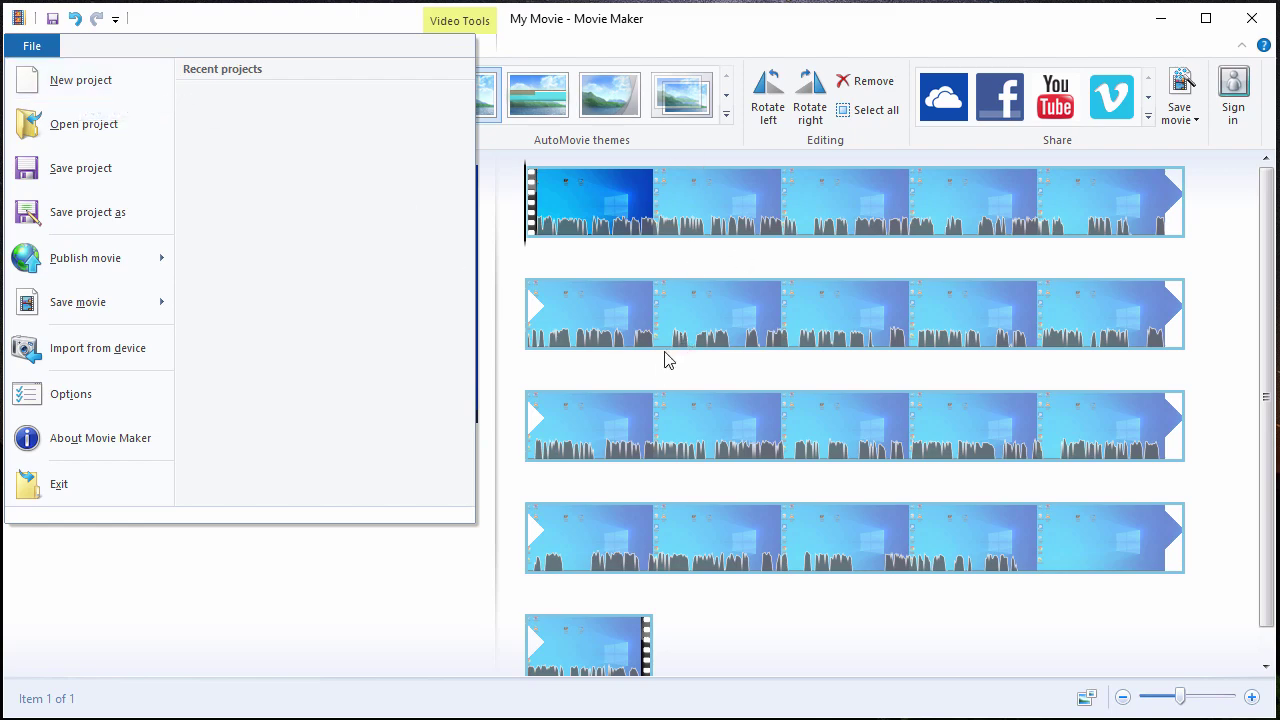
pyautogui.click(331, 614)
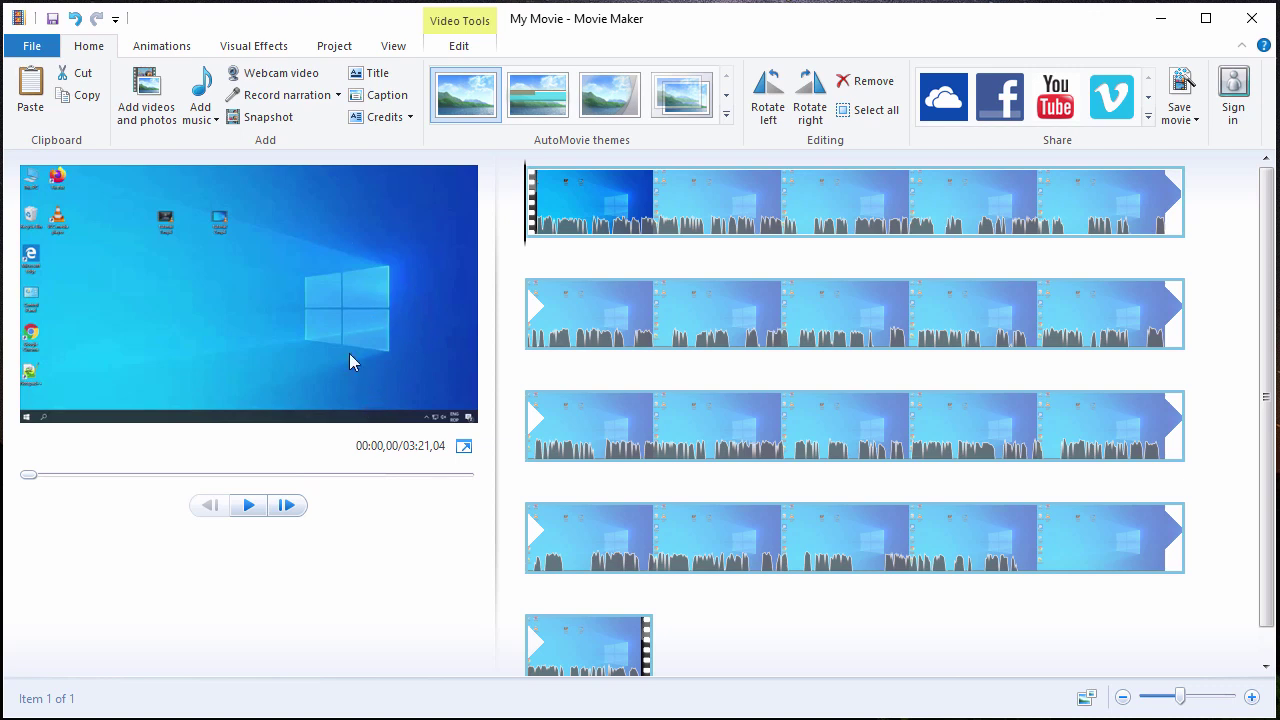
# Play the opening seconds of the tutorial clip to locate the section to silence, and return to its start.
pyautogui.click(461, 48)
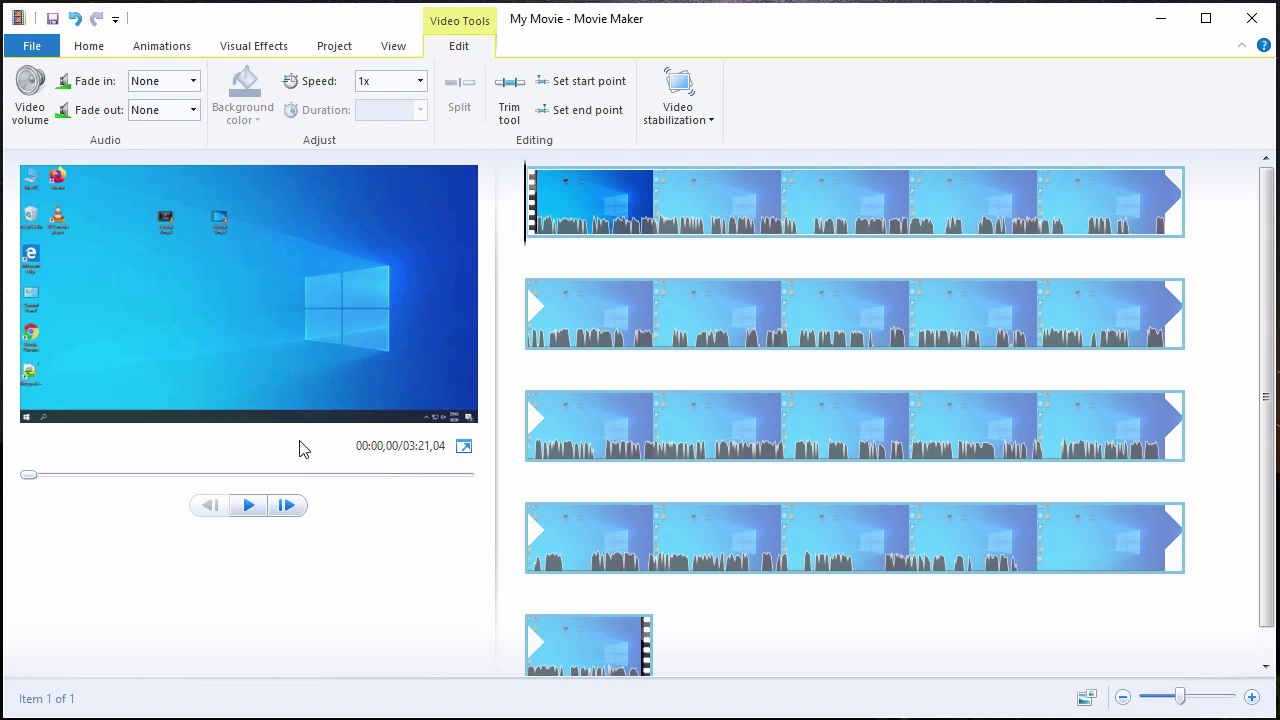
pyautogui.click(248, 505)
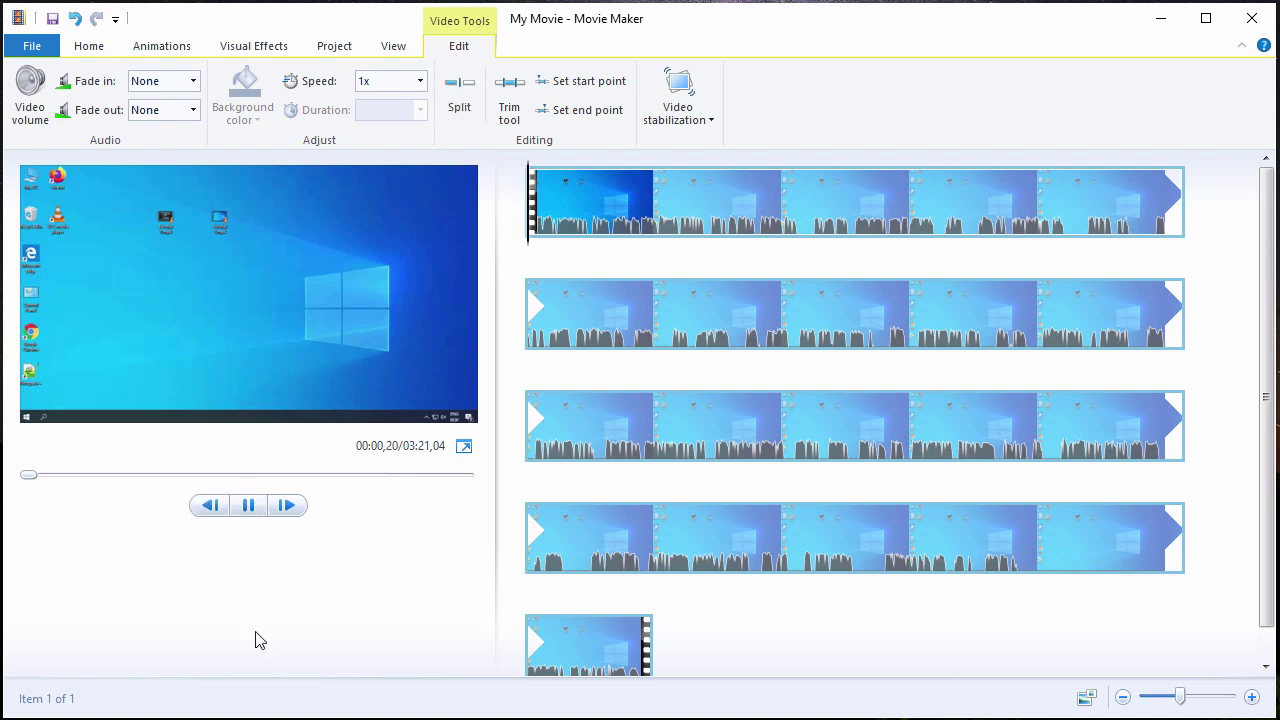
pyautogui.click(252, 507)
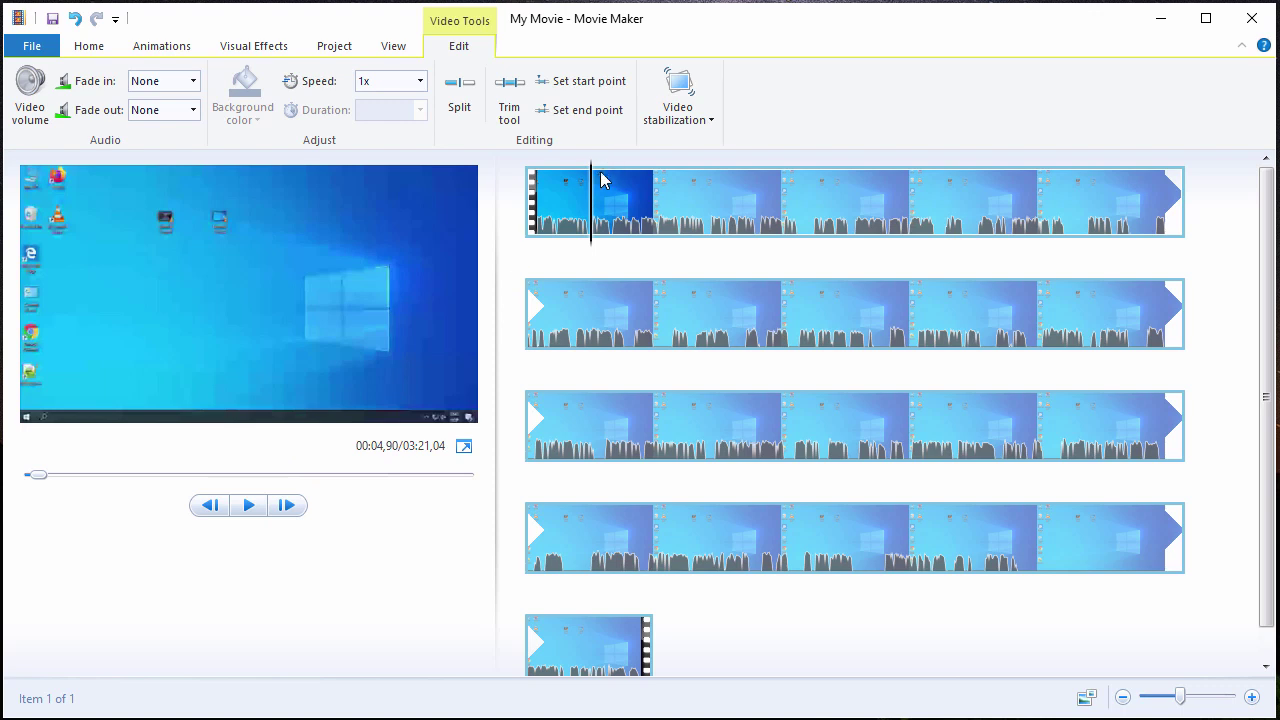
pyautogui.moveTo(590, 200); pyautogui.dragTo(520, 200)
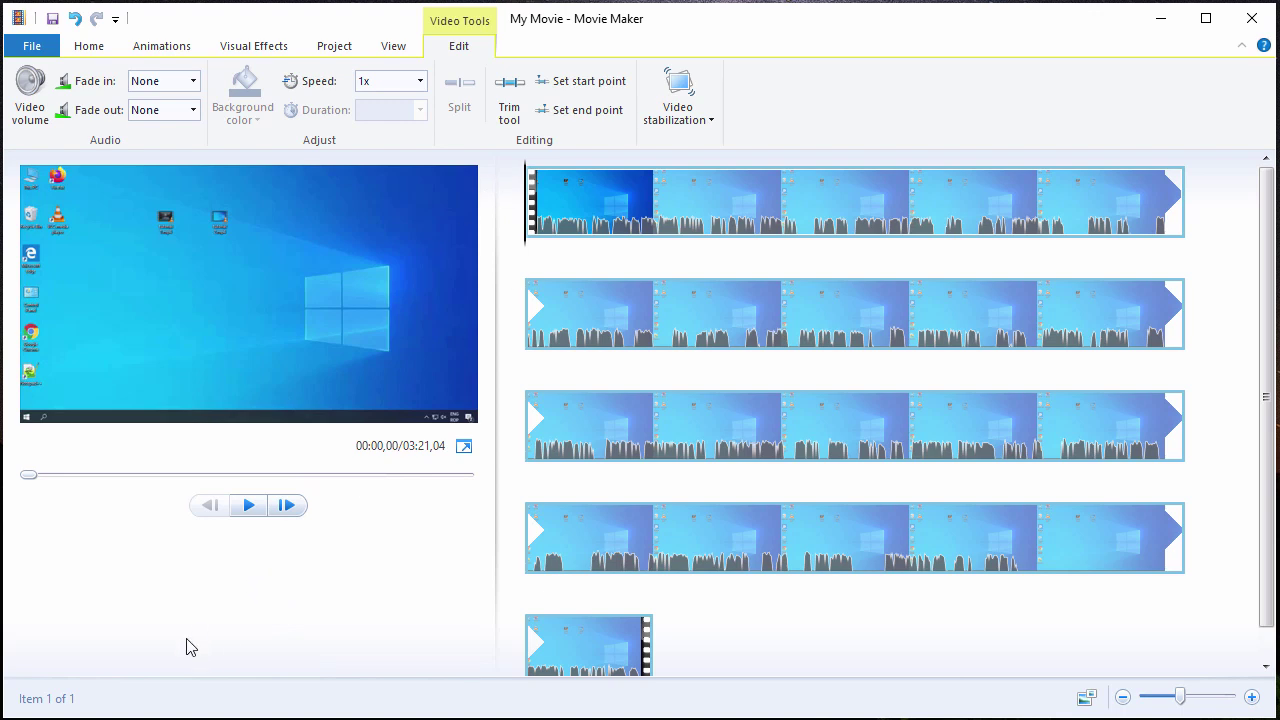
pyautogui.click(247, 505)
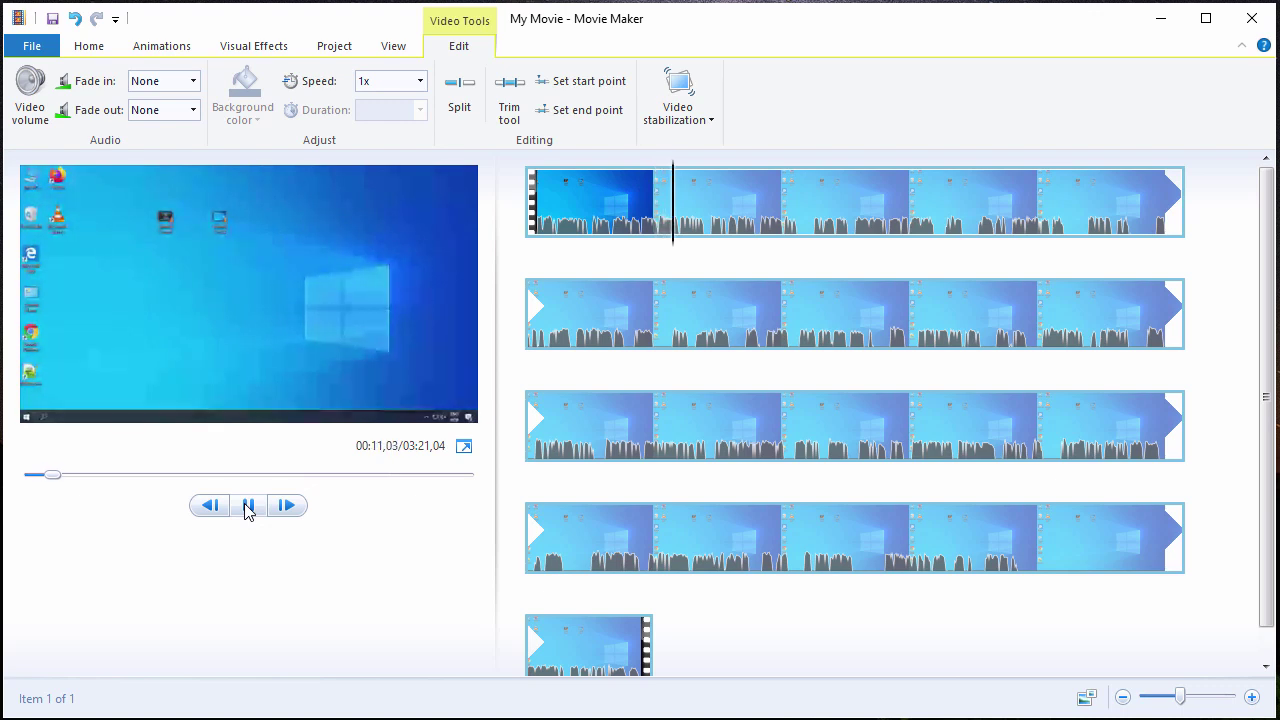
pyautogui.click(249, 506)
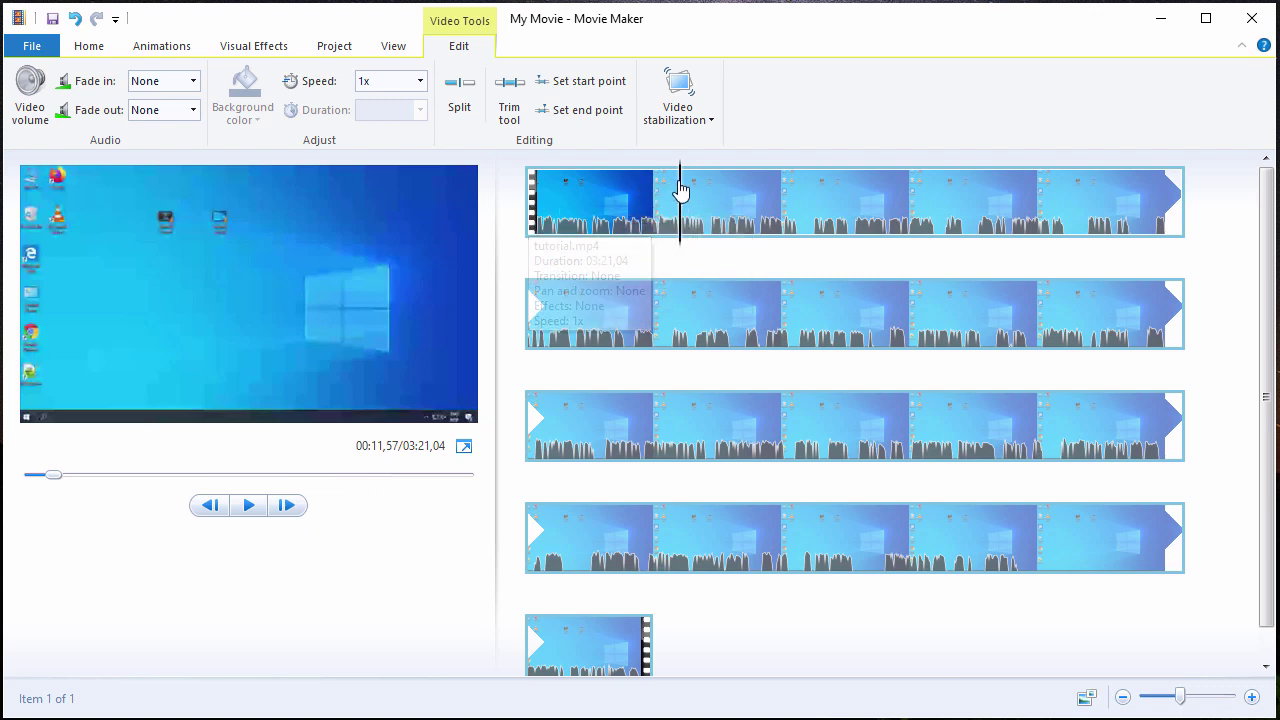
pyautogui.click(520, 215)
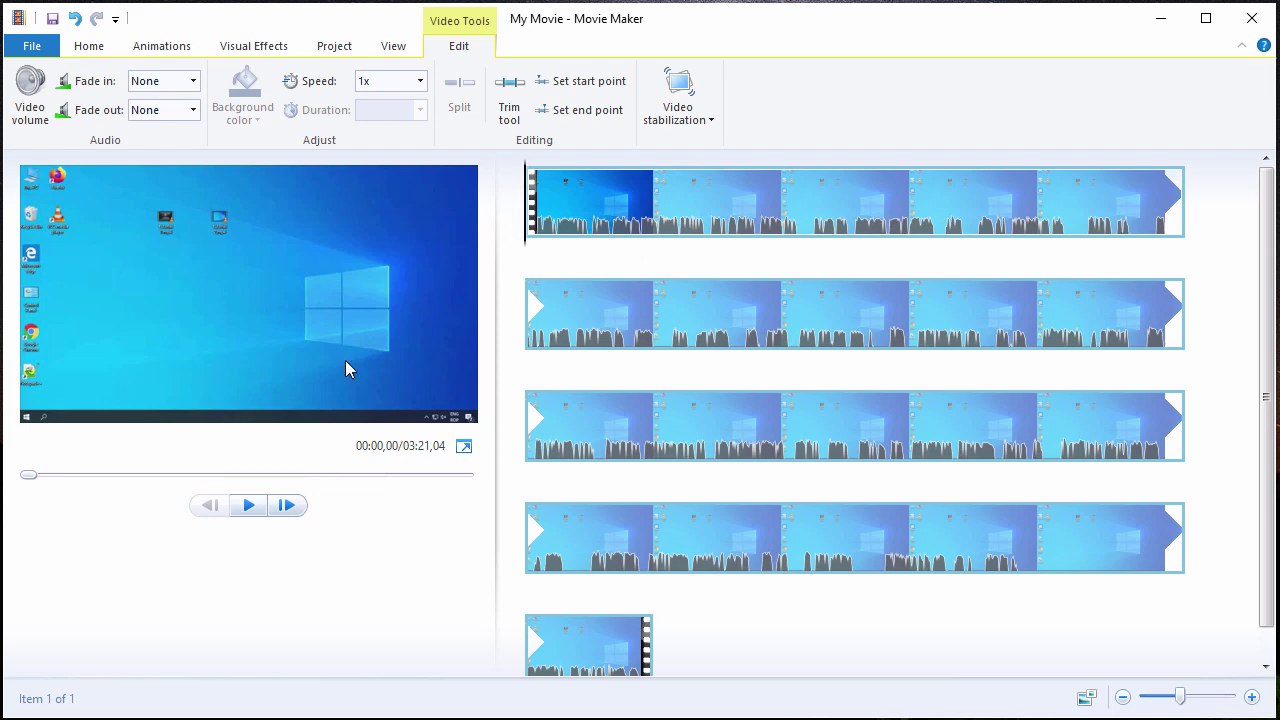
# Split the tutorial clip at about 0.47 seconds, where the section to silence begins.
pyautogui.click(247, 502)
pyautogui.click(247, 500)
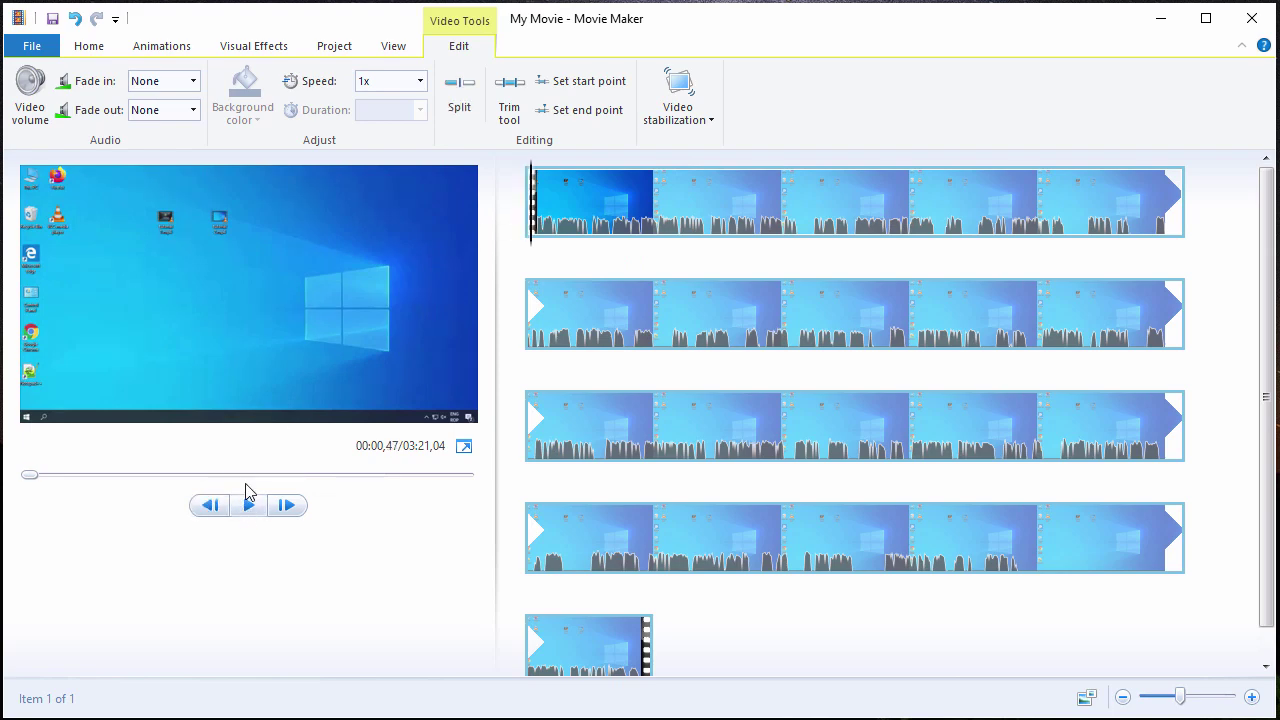
pyautogui.click(461, 90)
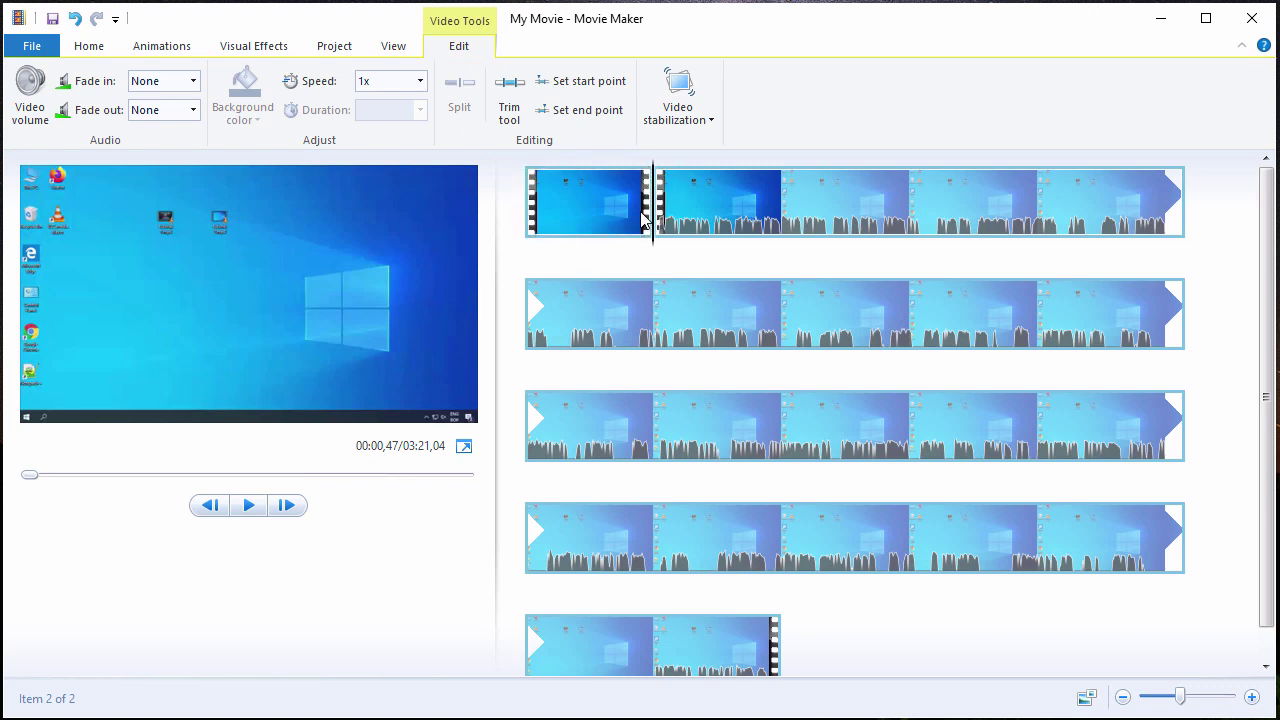
# Play on to about 11.60 seconds and split the clip there, at the end of the section to silence.
pyautogui.click(250, 507)
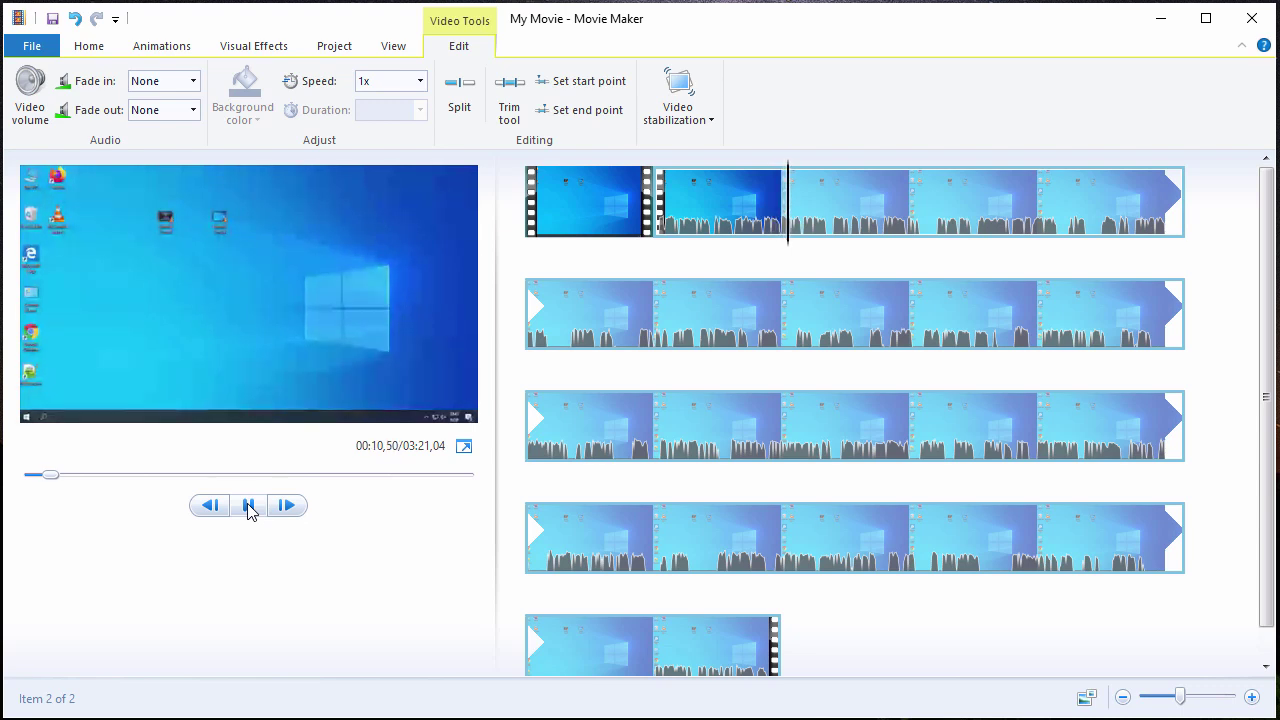
pyautogui.click(249, 506)
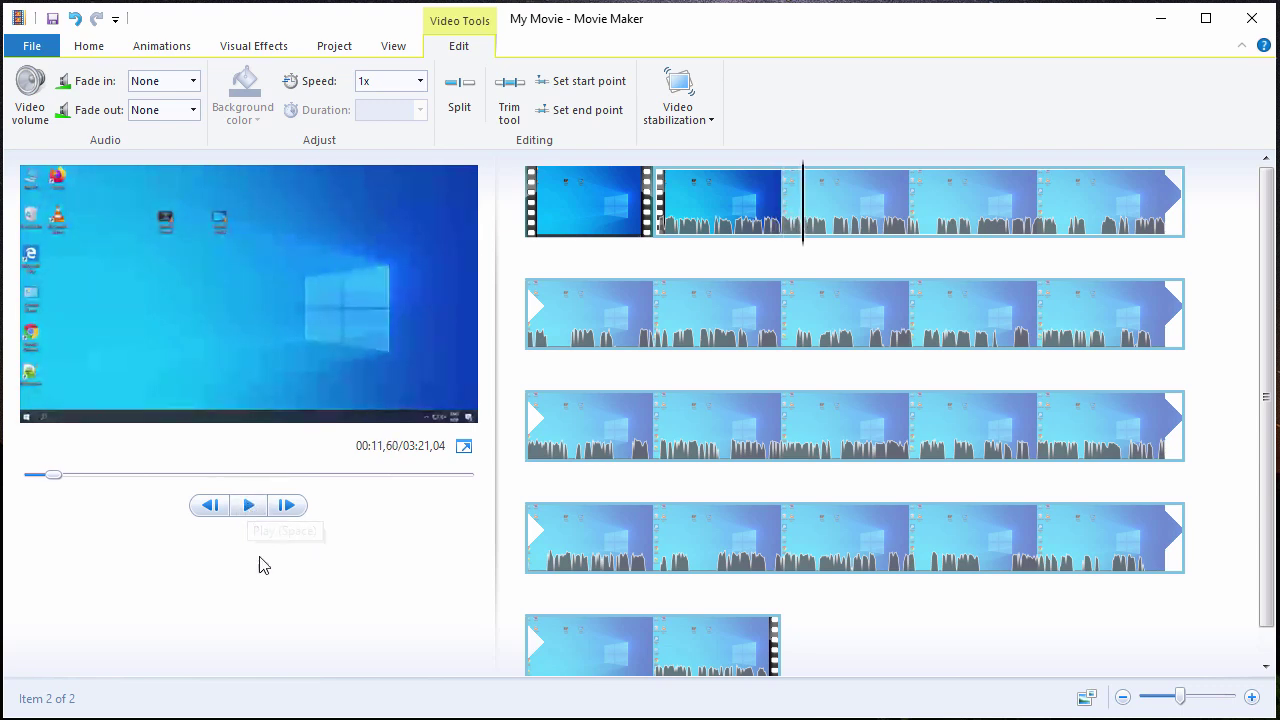
pyautogui.click(457, 93)
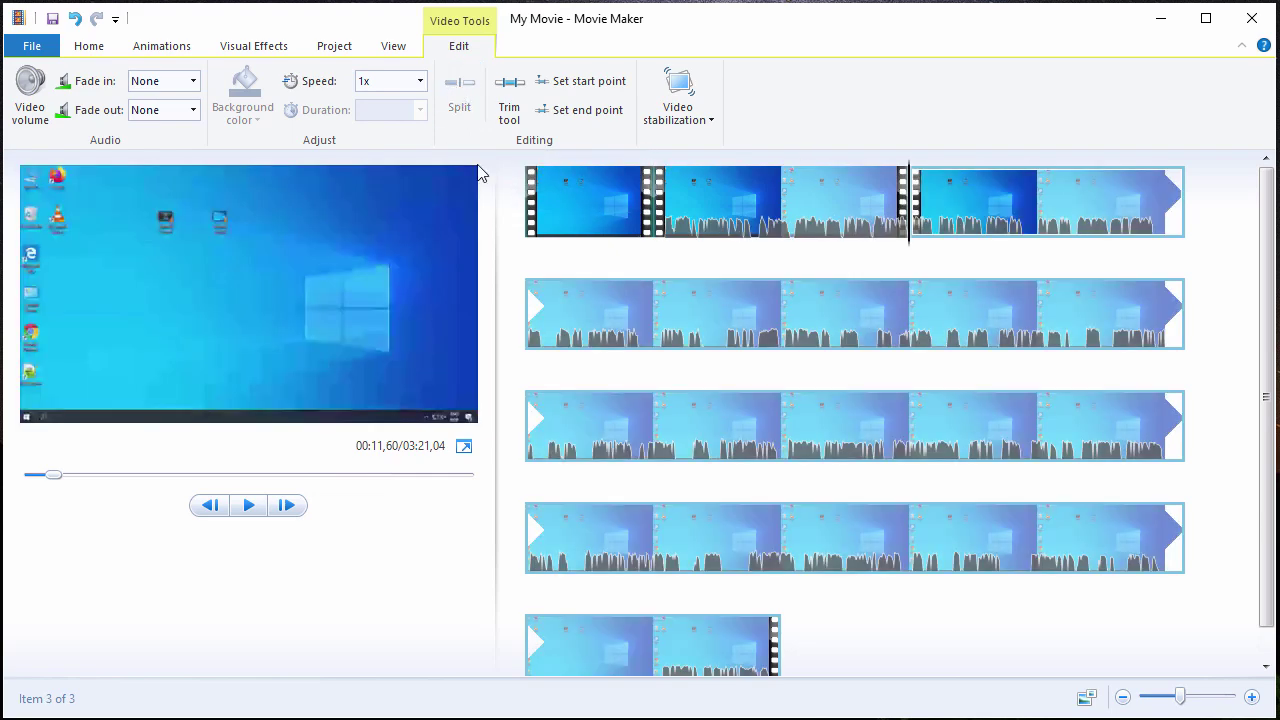
# Turn the video volume of the middle clip segment all the way down to mute it.
pyautogui.click(718, 207)
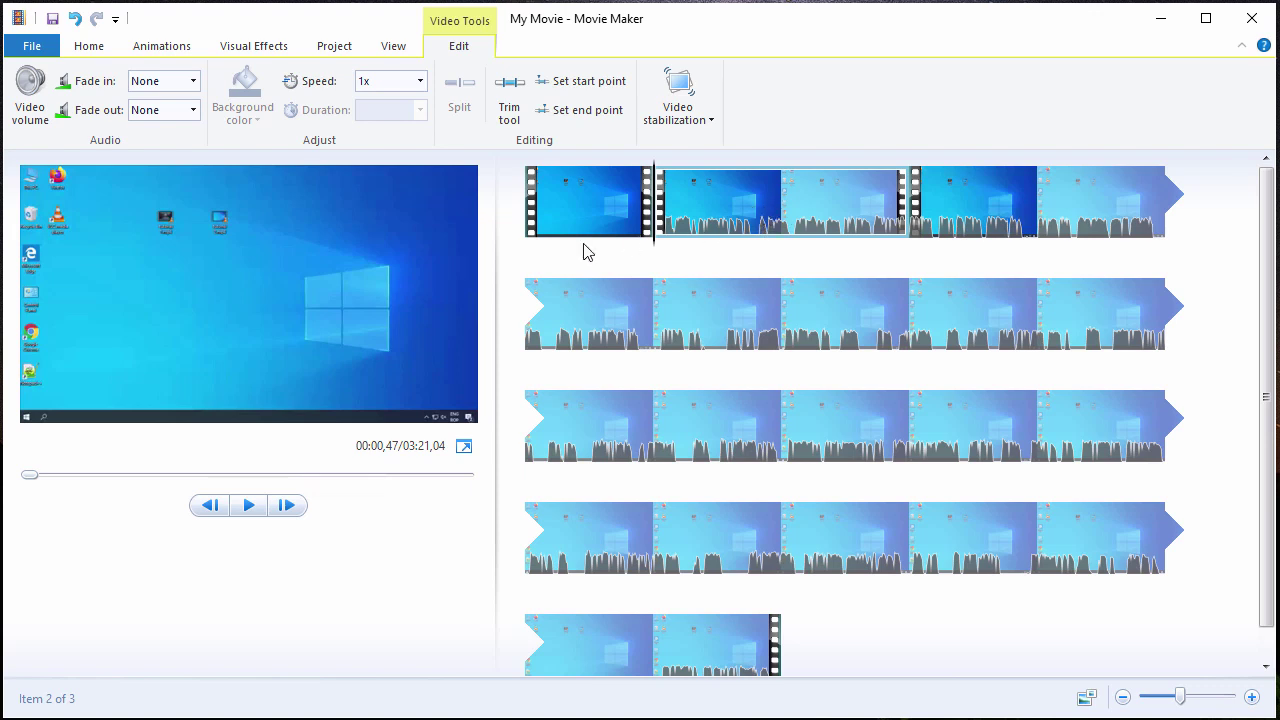
pyautogui.click(27, 84)
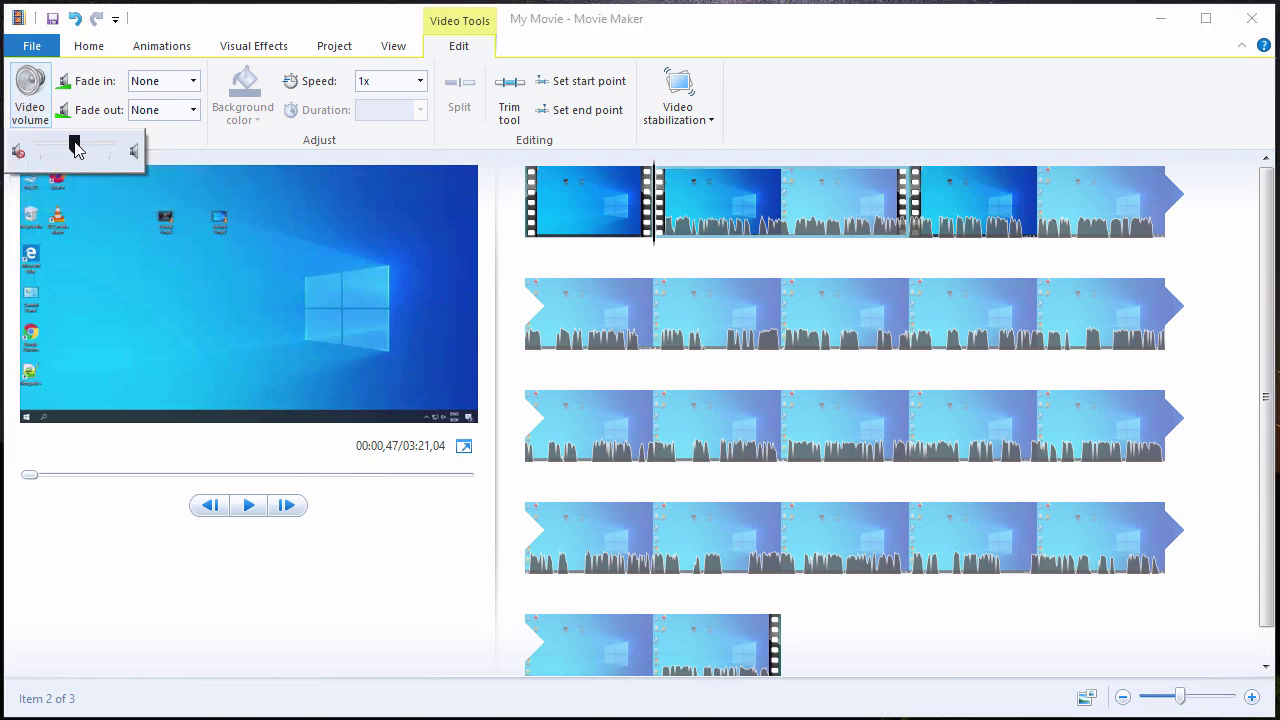
pyautogui.moveTo(74, 142); pyautogui.dragTo(37, 143)
pyautogui.click(155, 530)
# Play the movie from the first segment past the muted middle segment to check its sound.
pyautogui.click(593, 210)
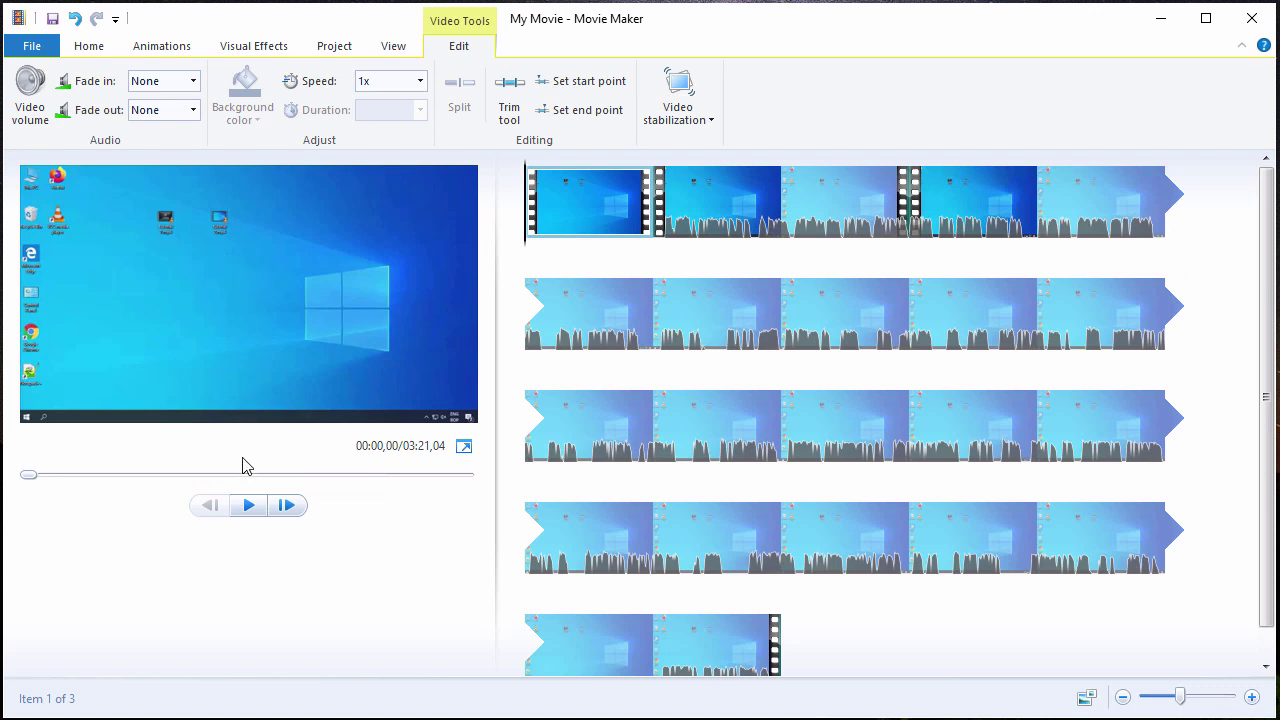
pyautogui.click(248, 505)
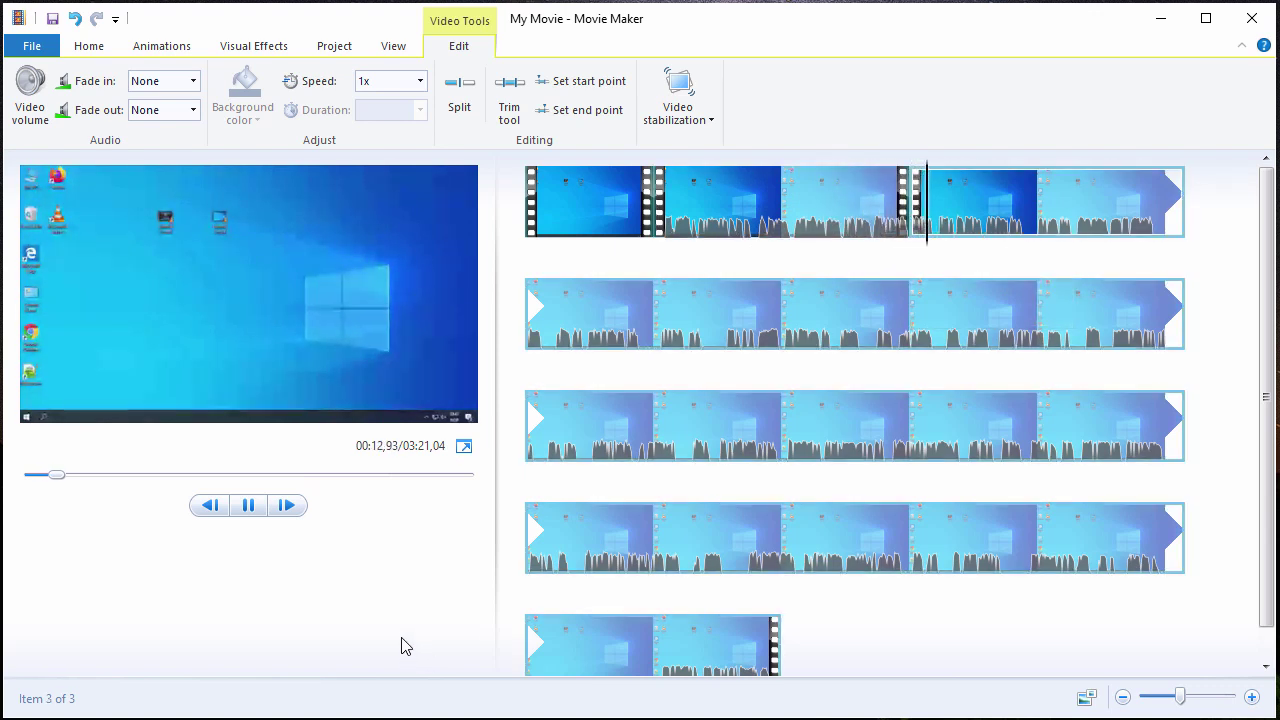
pyautogui.click(250, 505)
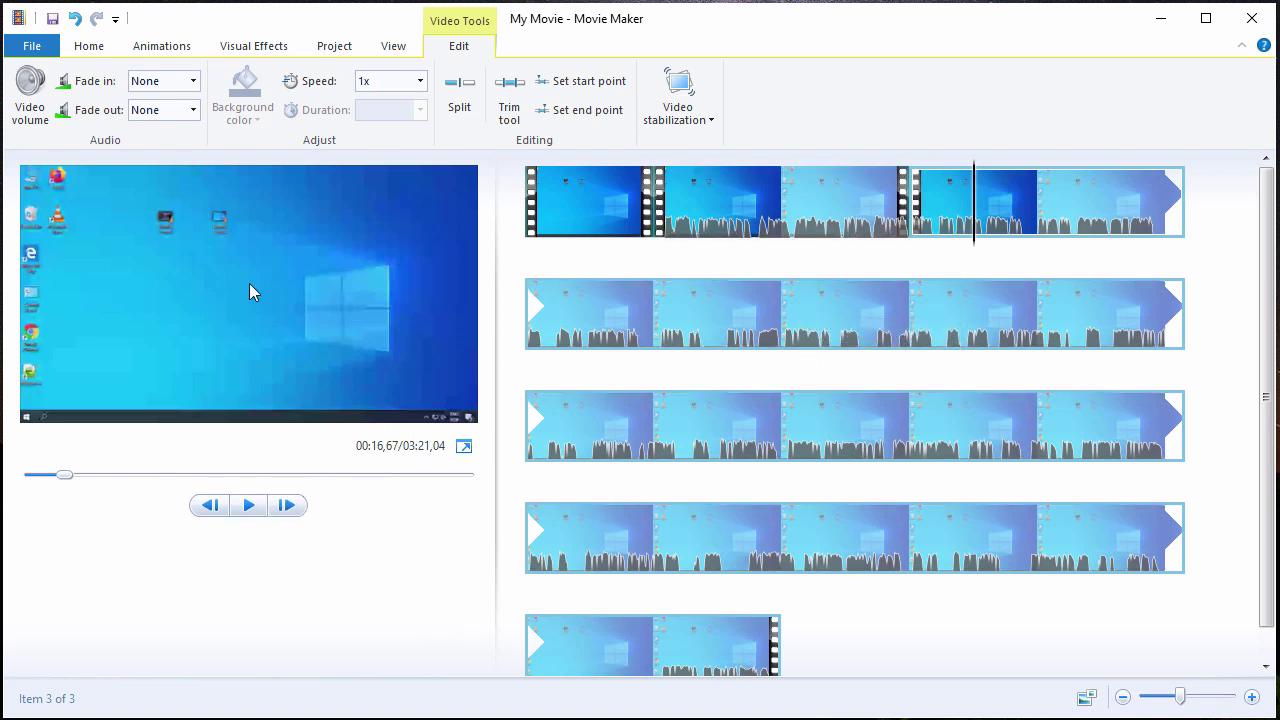
# Export the movie with the high-definition display setting as My Movie.mp4 on the Desktop.
pyautogui.click(32, 46)
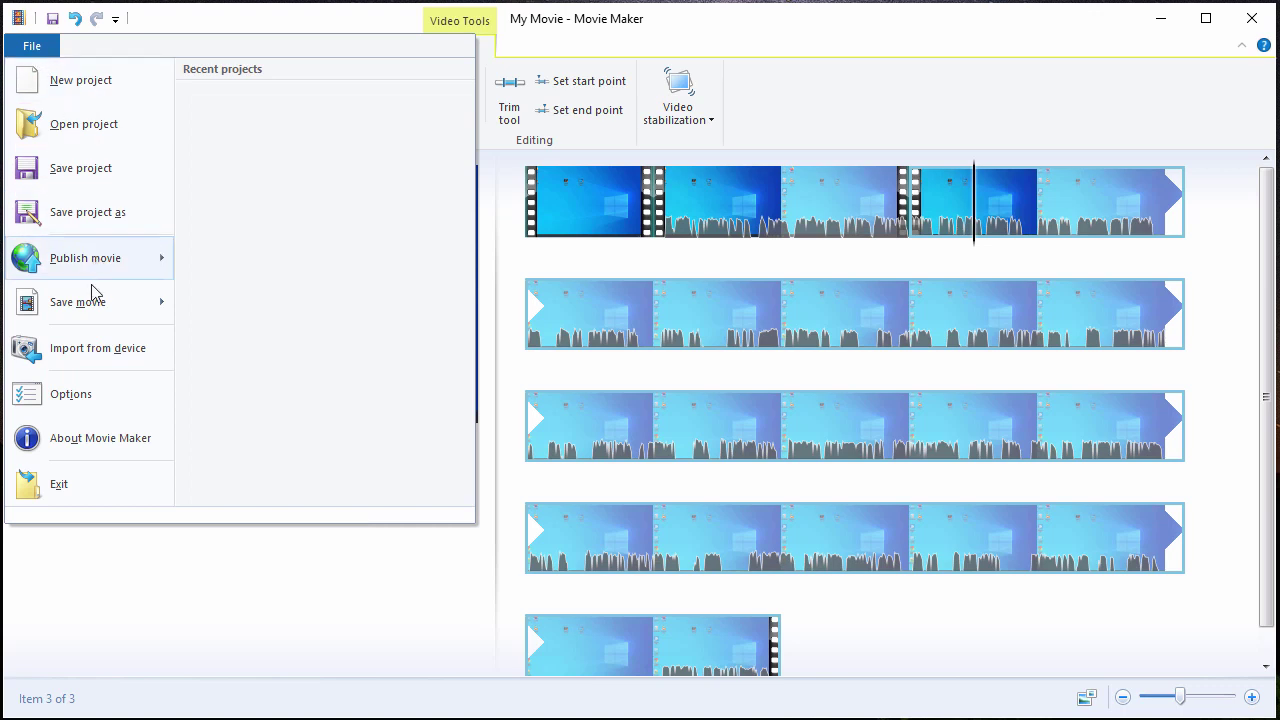
pyautogui.moveTo(93, 313)
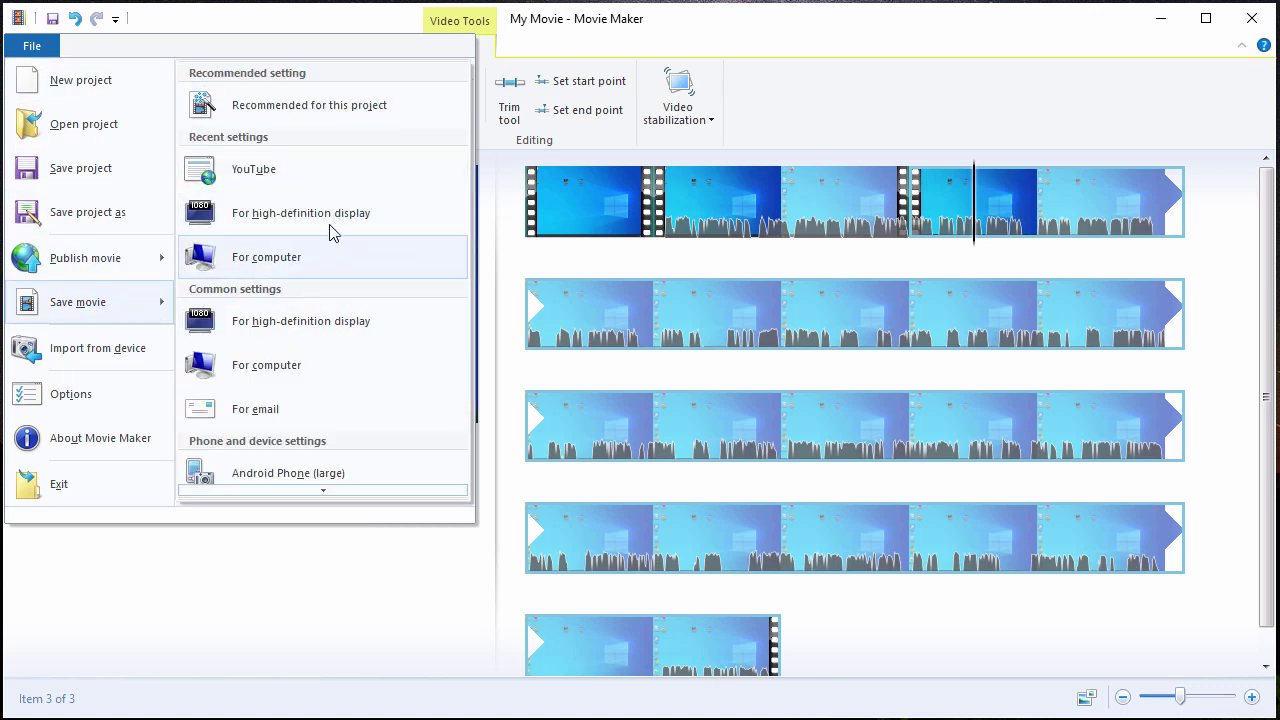
pyautogui.scroll(-4, 330, 232)
pyautogui.scroll(-3, 300, 210)
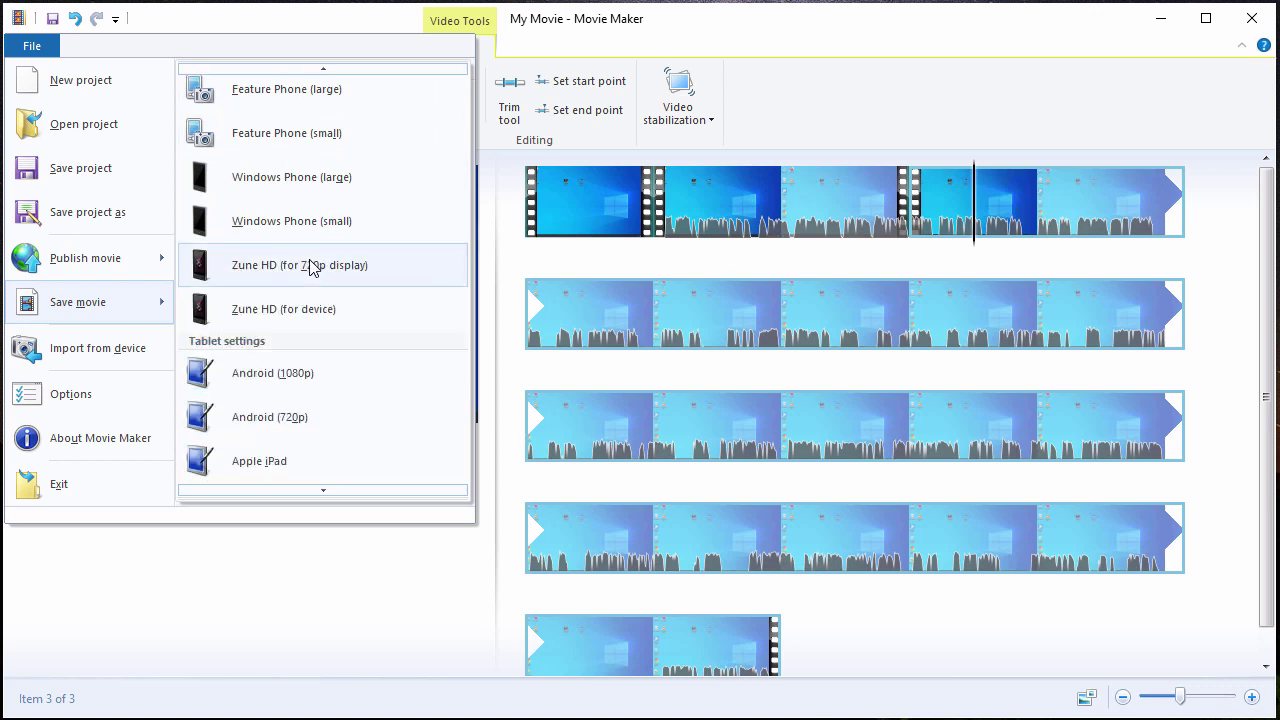
pyautogui.scroll(8, 302, 240)
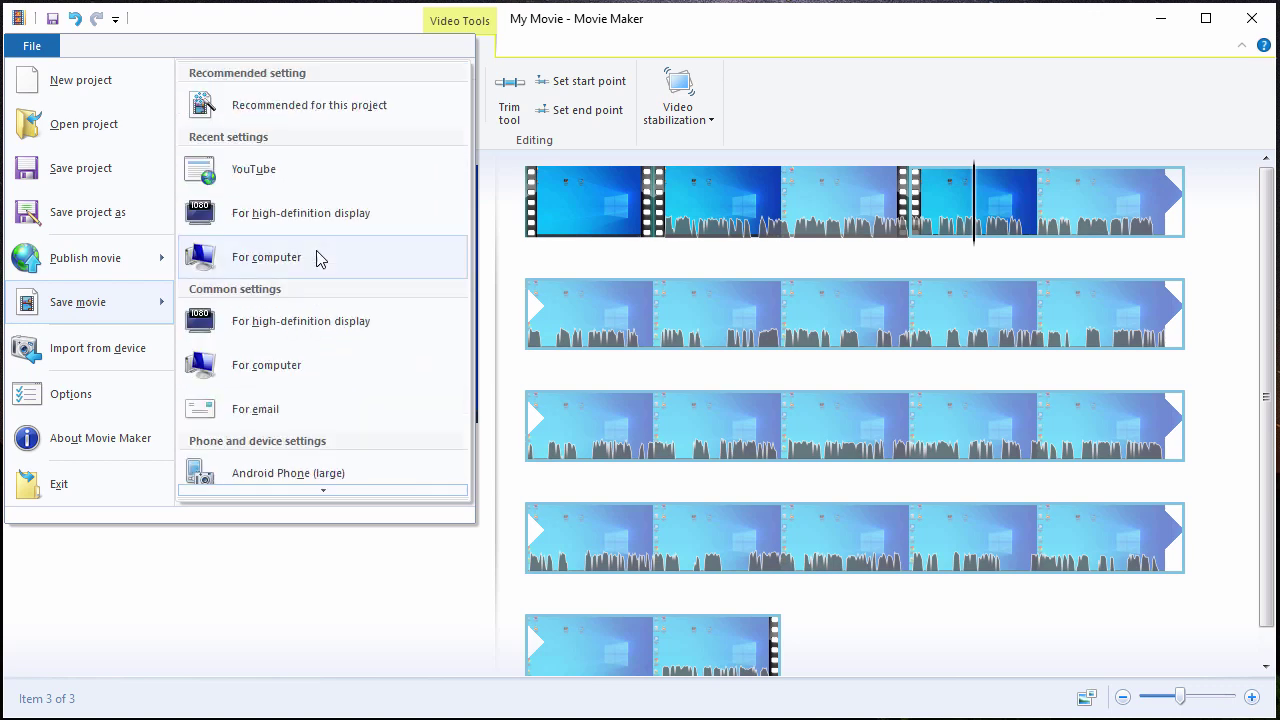
pyautogui.click(270, 214)
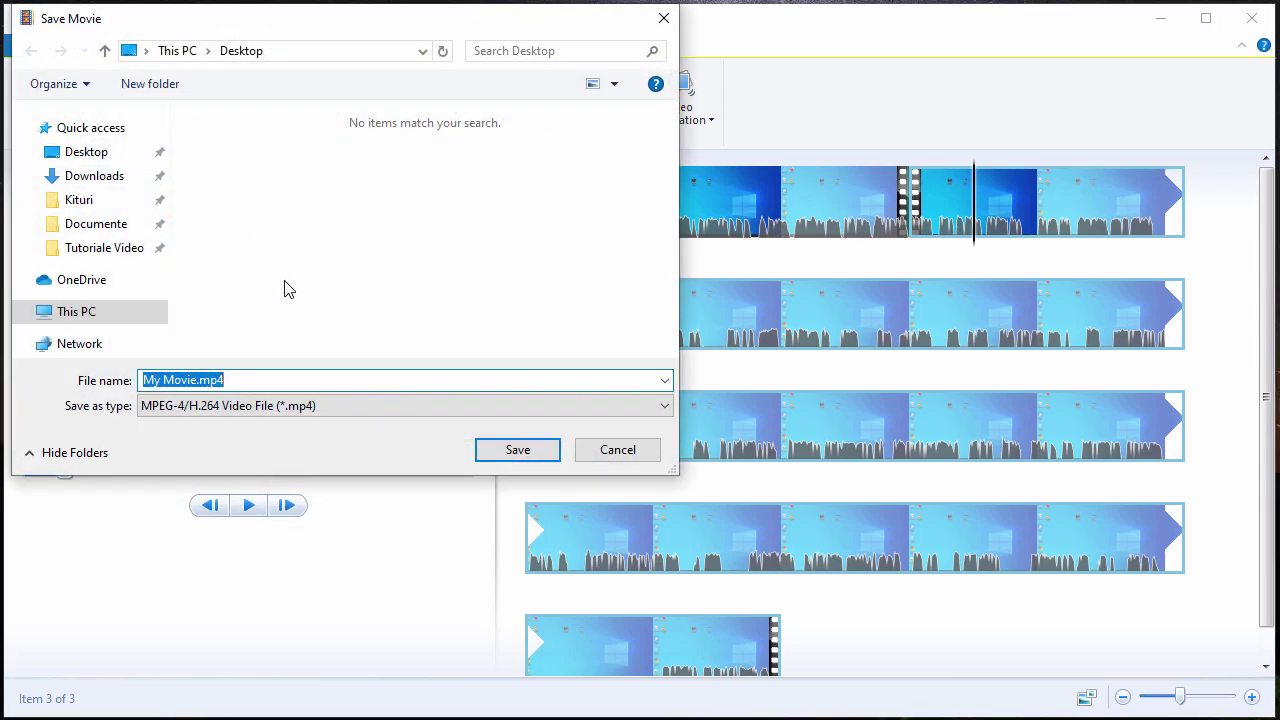
pyautogui.click(82, 154)
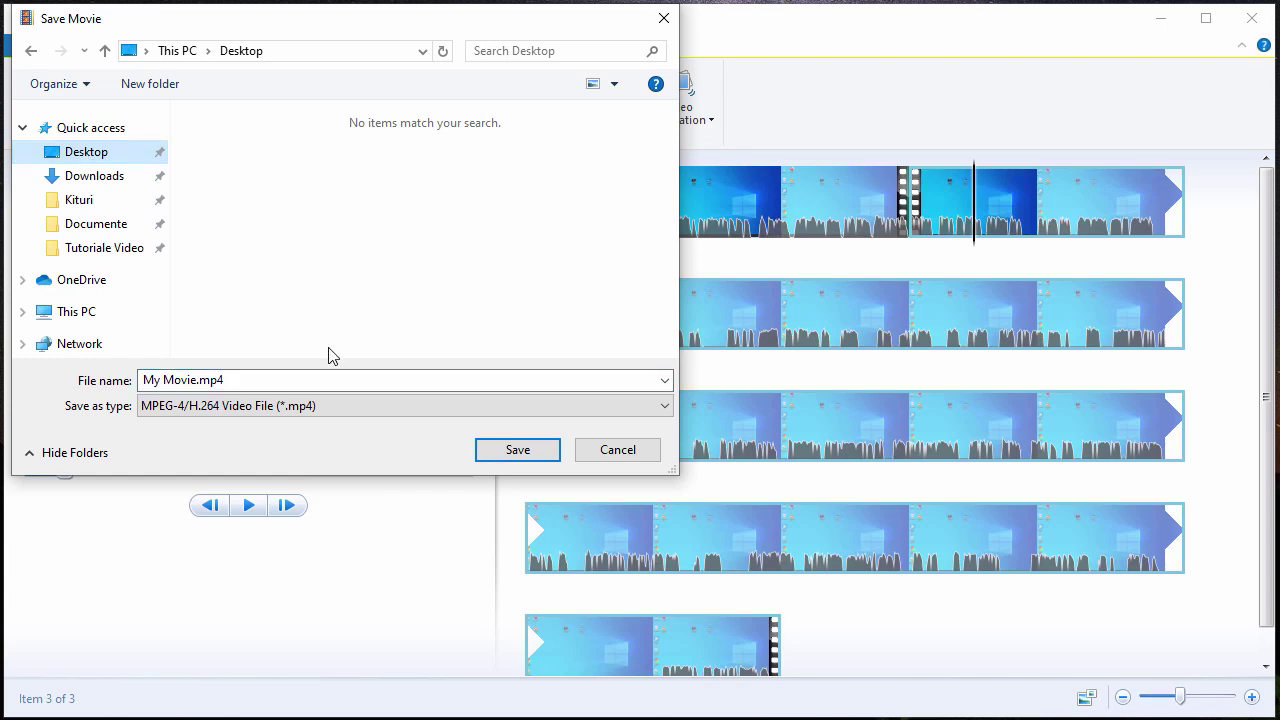
pyautogui.click(485, 451)
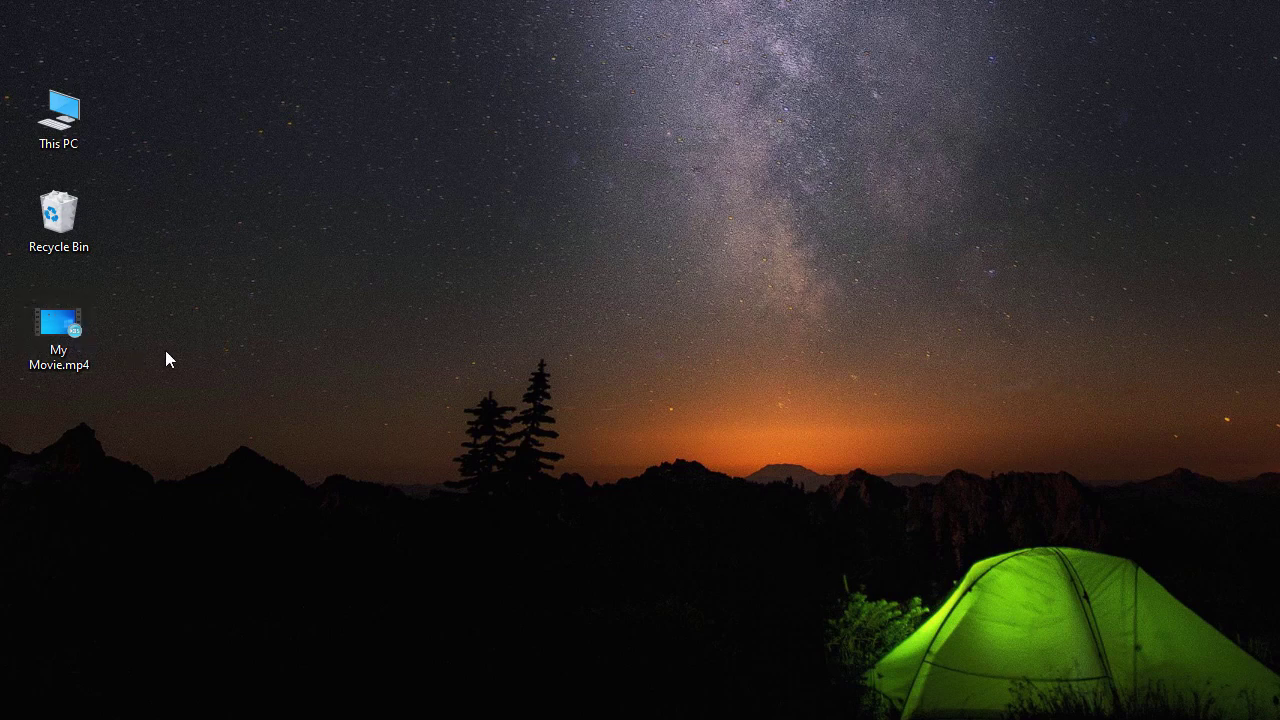
# Play the exported My Movie.mp4 from the desktop to check the muted section, and exit the player.
pyautogui.click(58, 325)
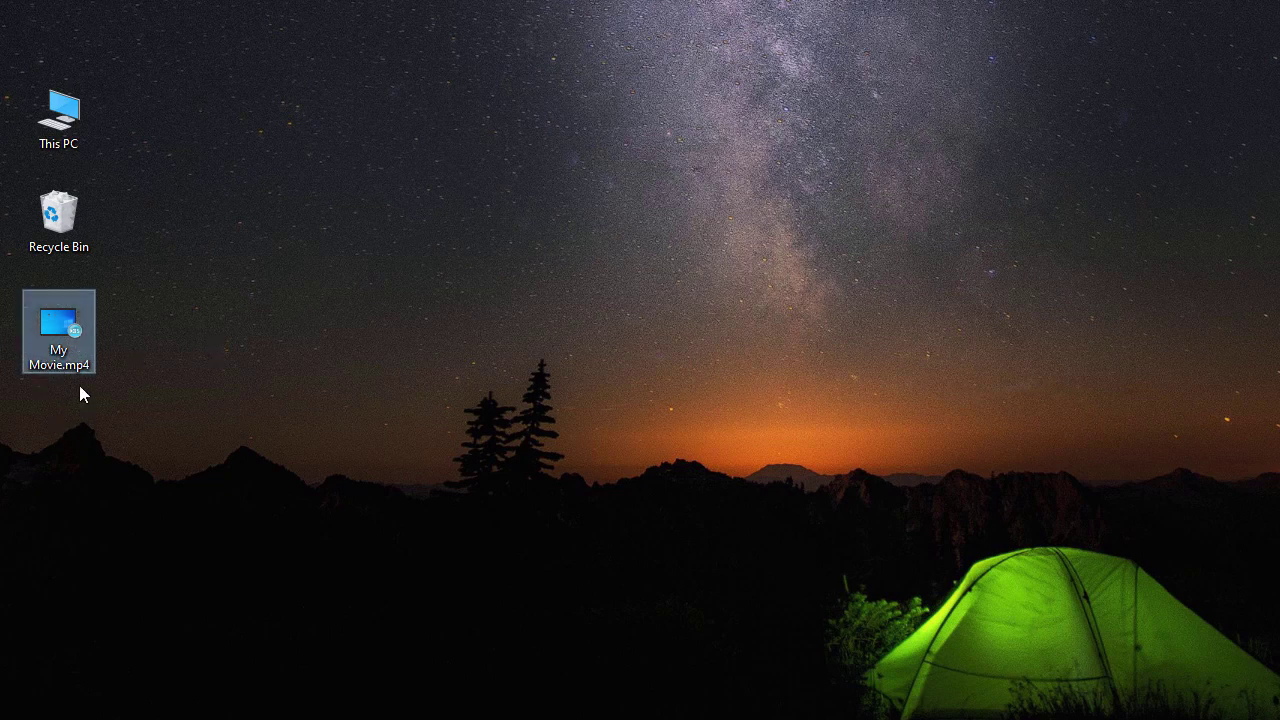
pyautogui.doubleClick(63, 328)
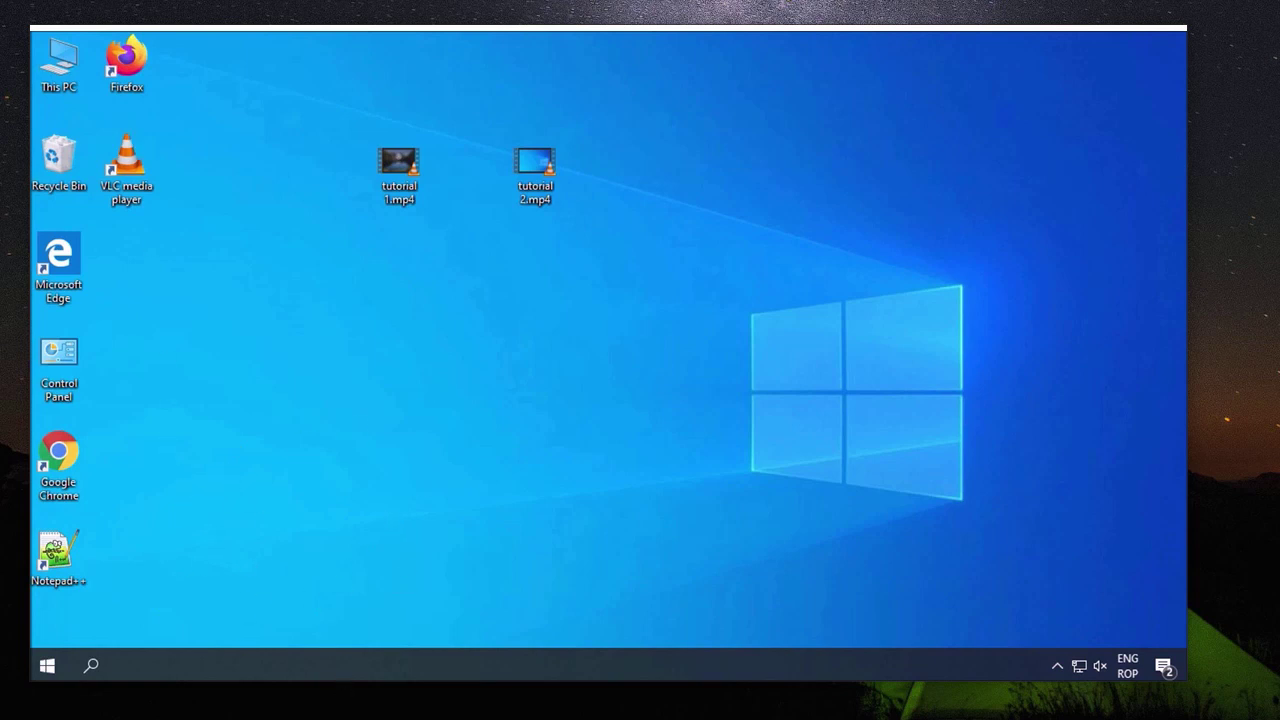
pyautogui.rightClick(279, 260)
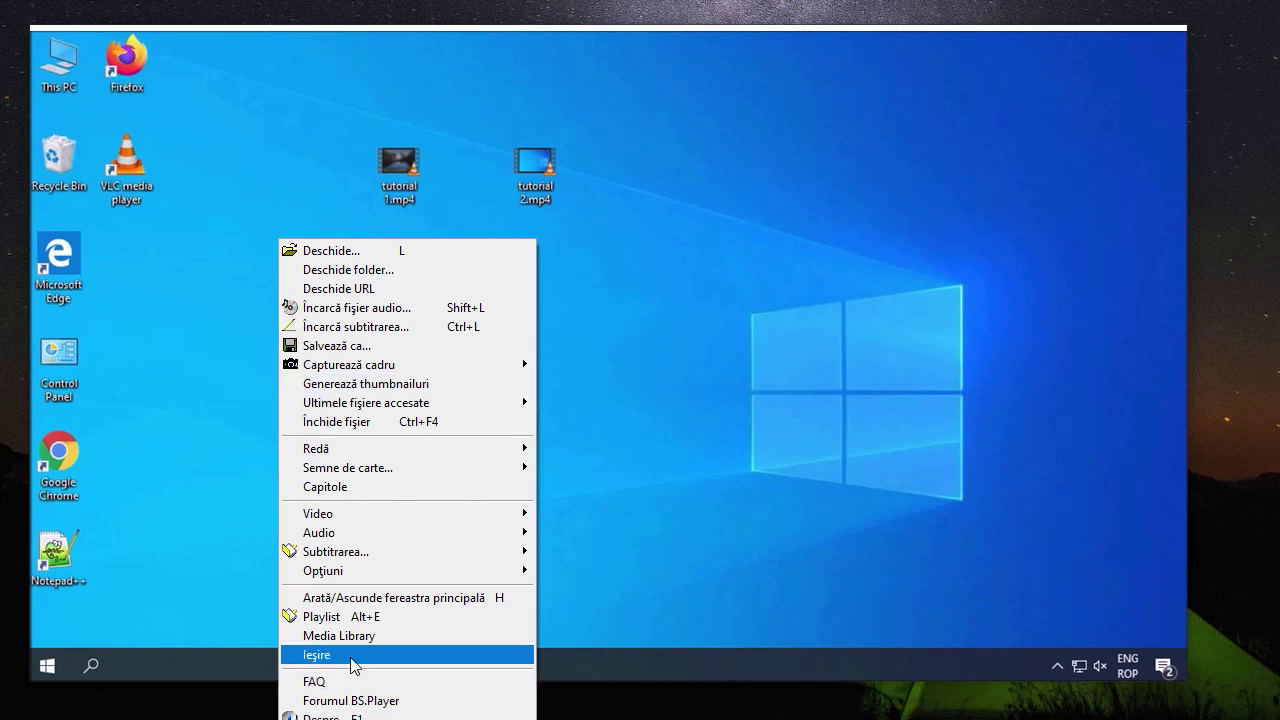
pyautogui.click(350, 656)
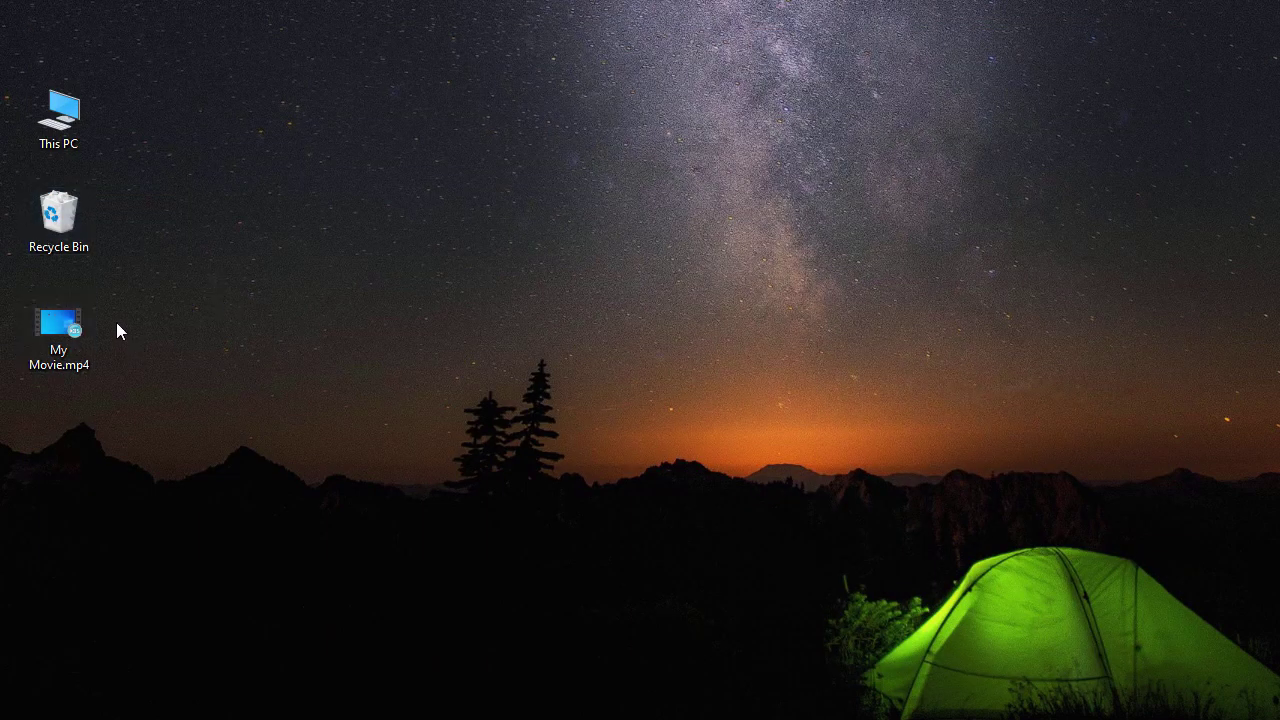